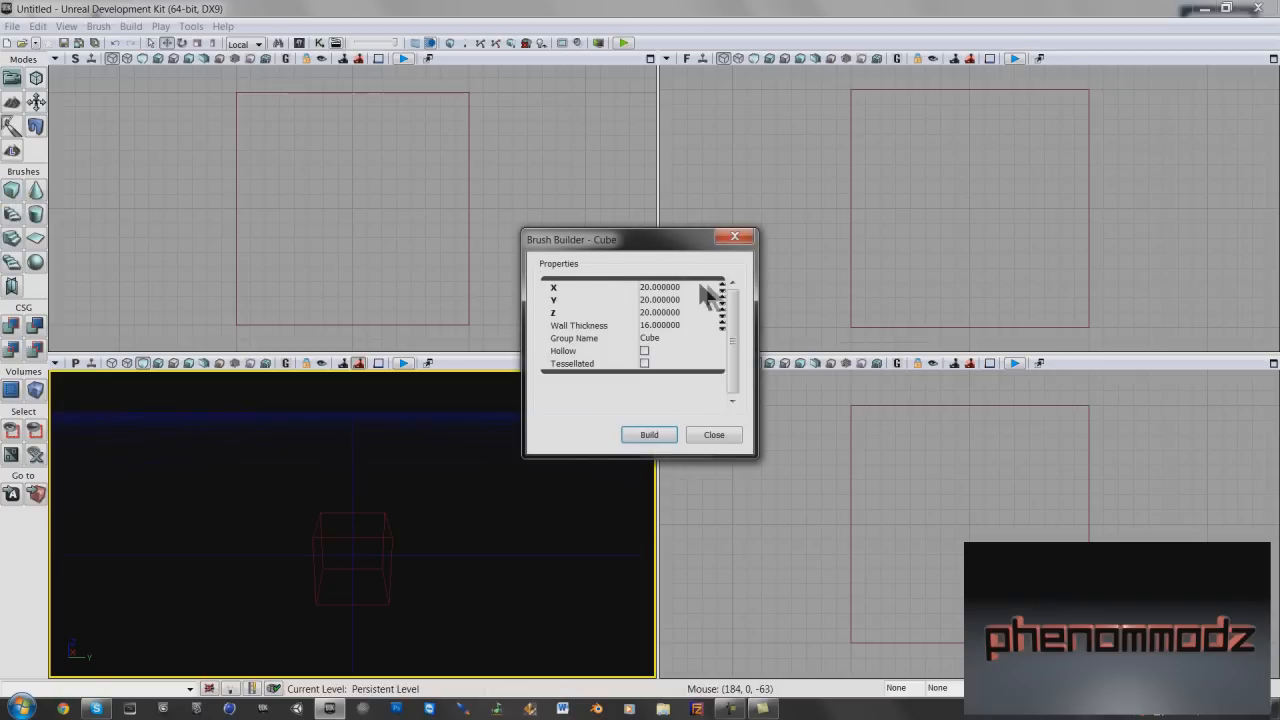
- Size the cube builder brush to X 1024, Y 1024 and Z 32, and add it to the level as solid geometry
type("1024")
left_click(660, 299)
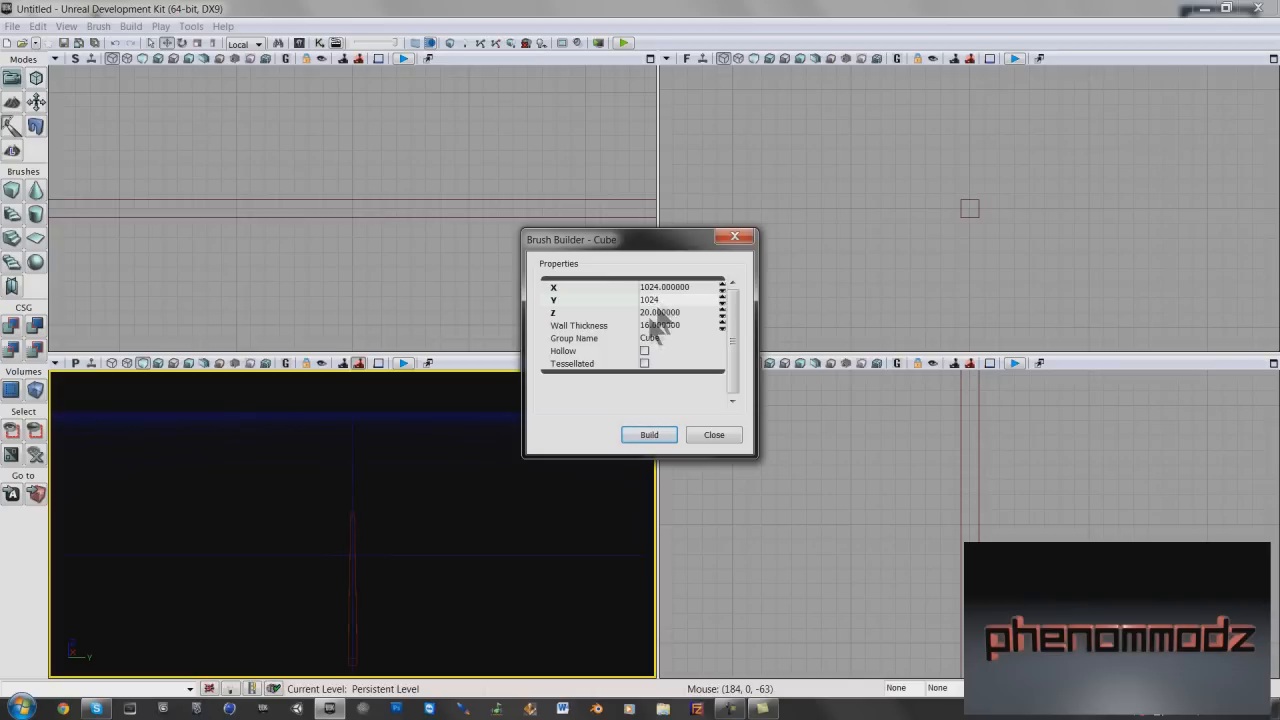
left_click(657, 312)
type("32")
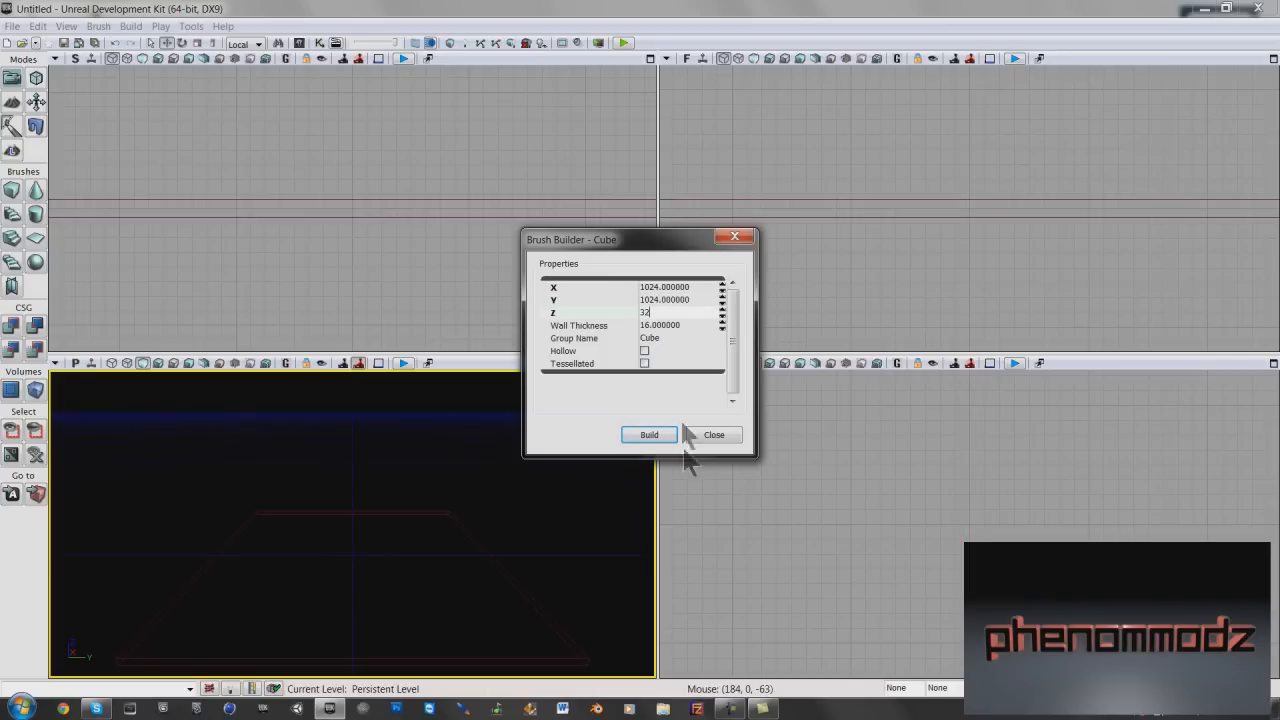
key("Return")
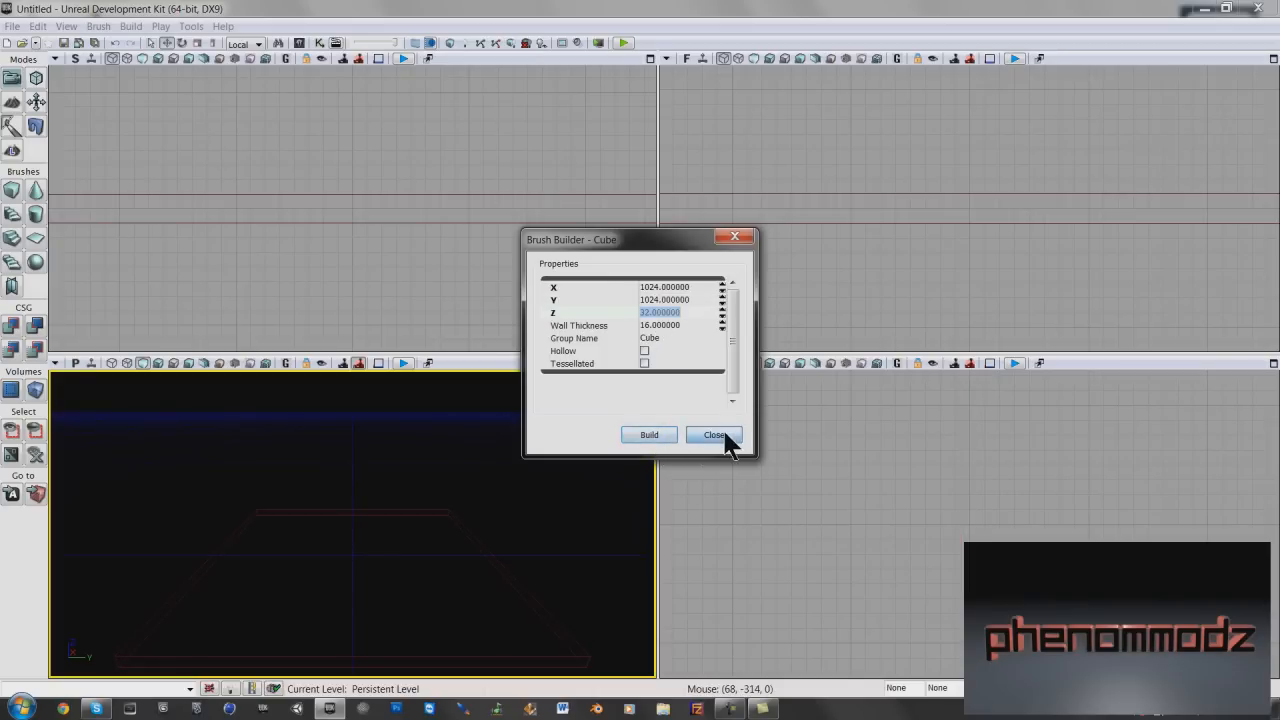
left_click(714, 435)
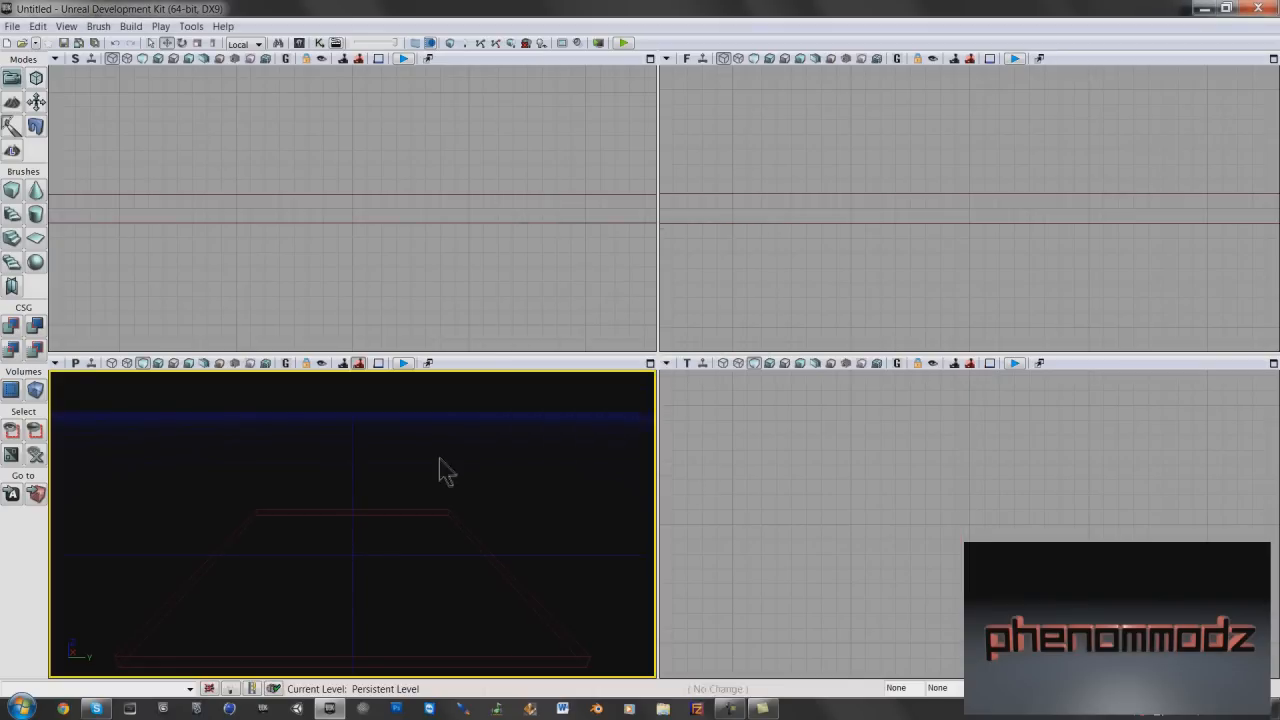
left_click(13, 328)
right_click_drag(354, 466, 392, 475)
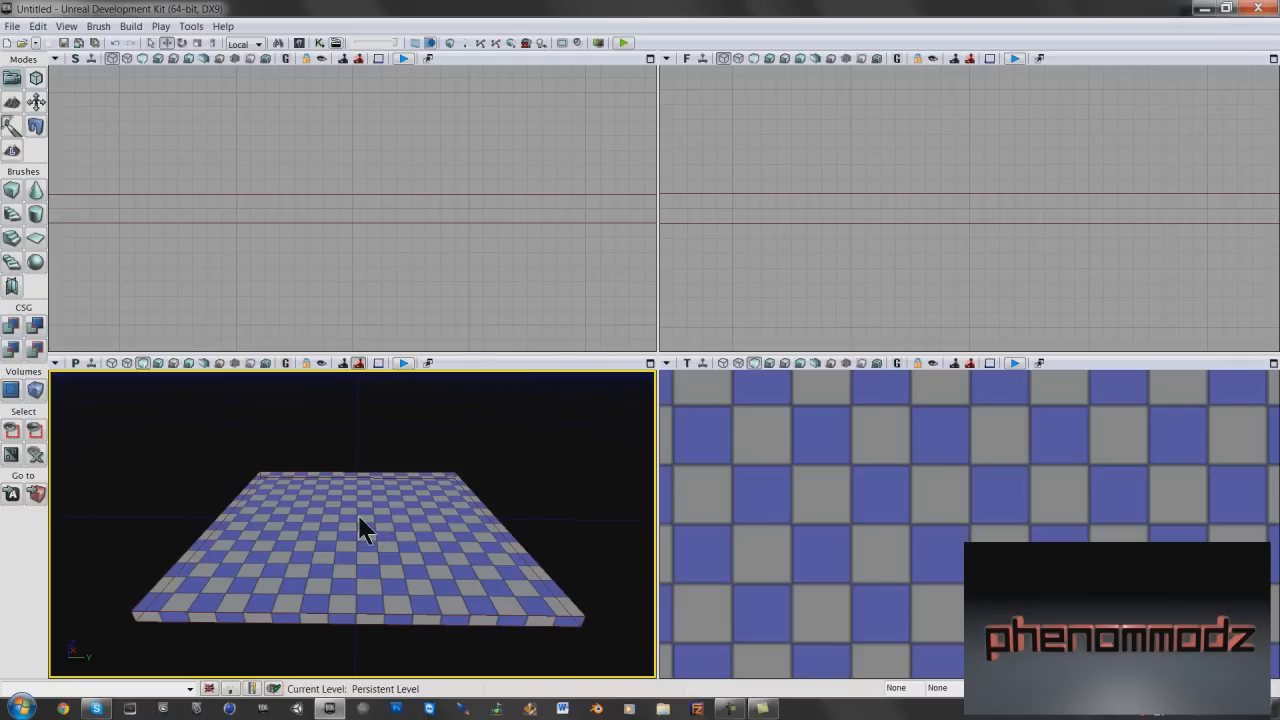
- Place a point light on the floor, raise it above the surface, and move it just beyond the floor's side edge
left_click(240, 567)
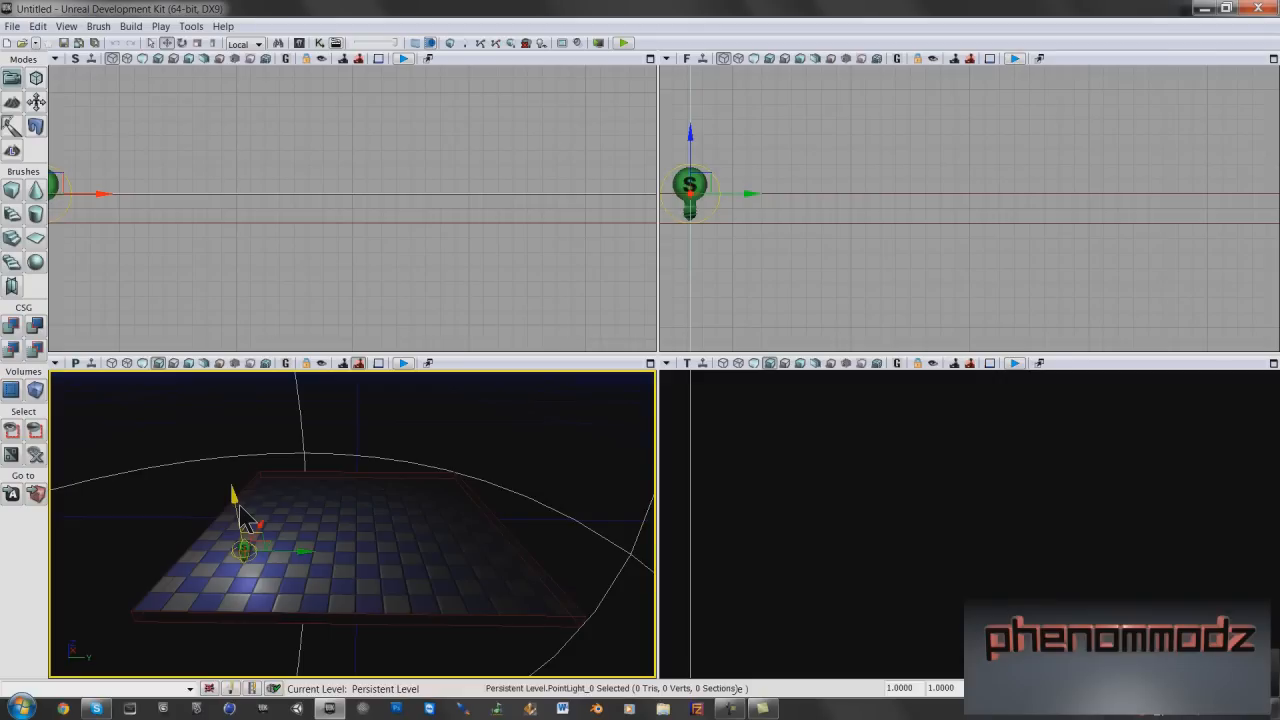
left_click_drag(240, 506, 240, 504)
left_click_drag(302, 552, 417, 546)
right_click_drag(417, 546, 580, 568)
left_click_drag(320, 514, 358, 513)
mouse_move(350, 532)
right_mouse_down()
mouse_move(343, 541)
mouse_move(350, 531)
right_mouse_up()
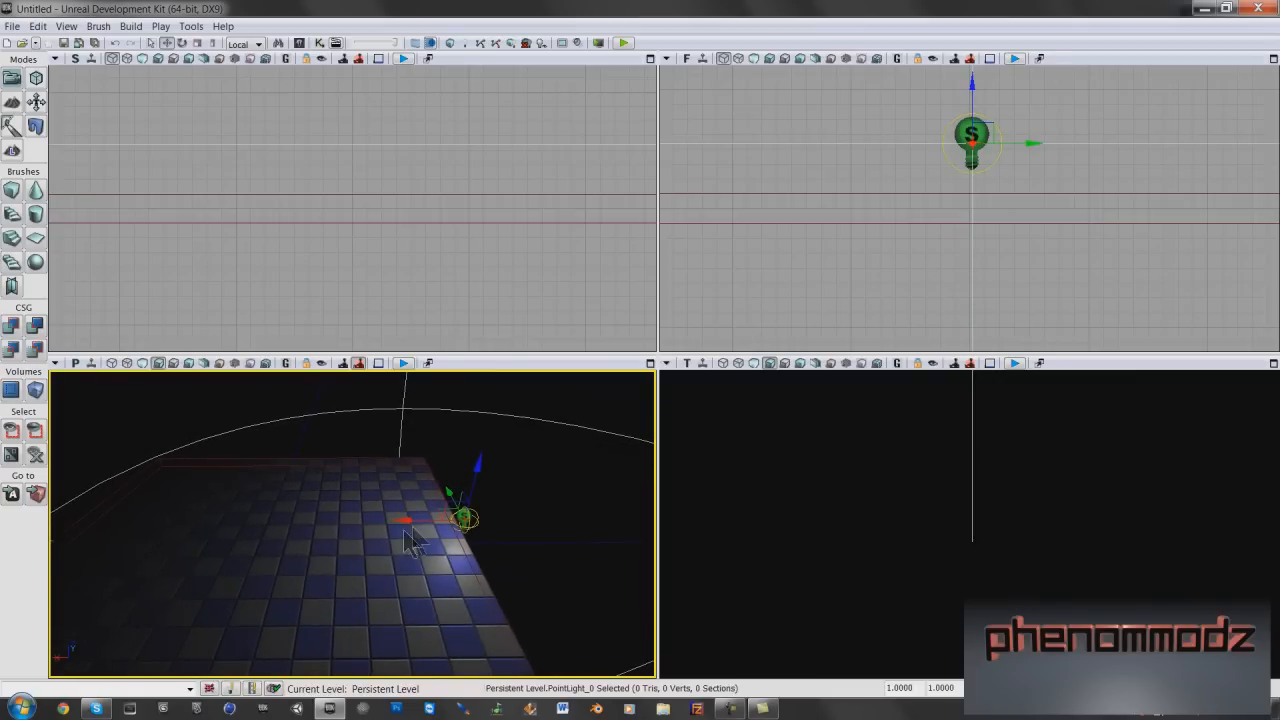
left_click_drag(406, 522, 424, 523)
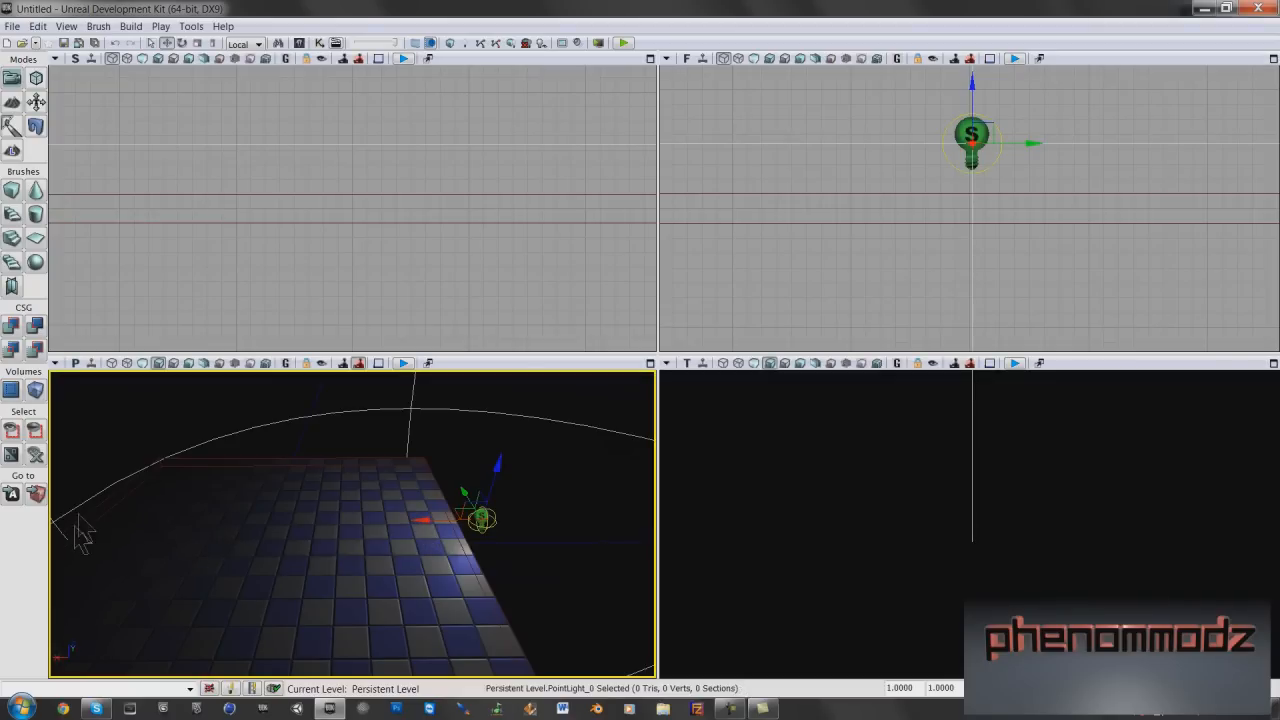
right_click_drag(380, 543, 349, 543)
left_click(483, 558)
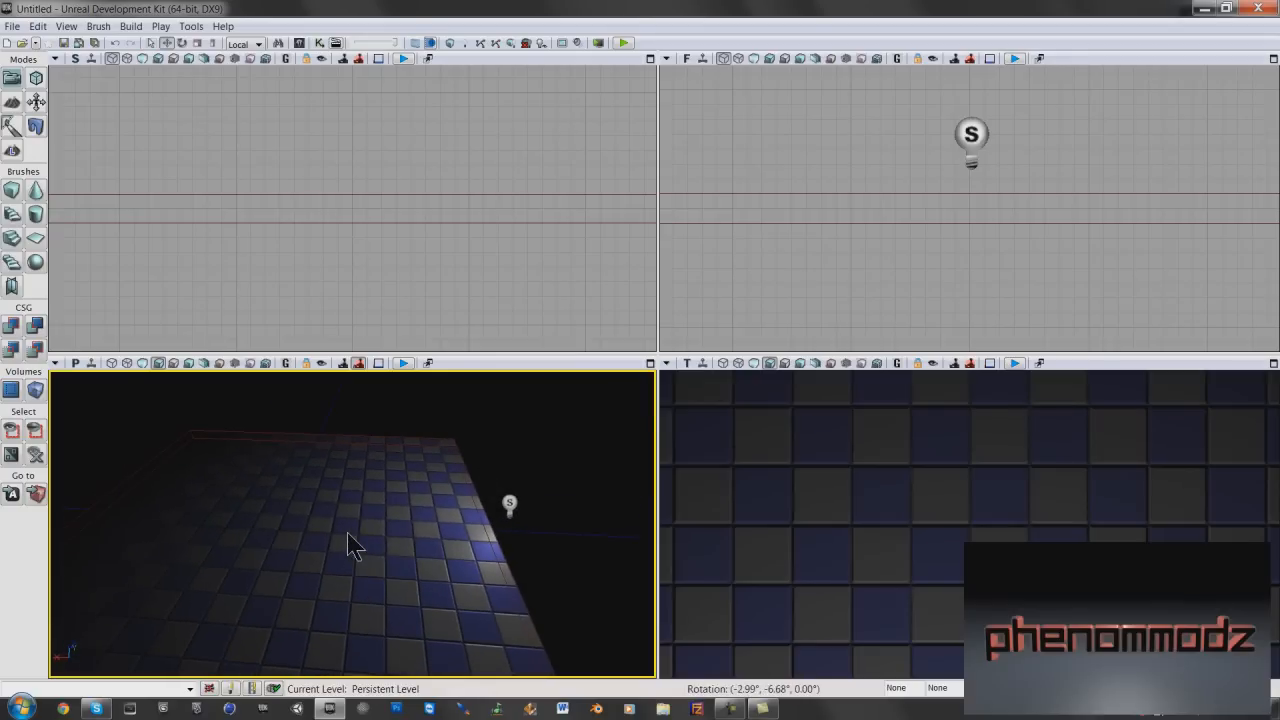
- Add a Trigger actor to the floor and position it above the surface
right_click(258, 550)
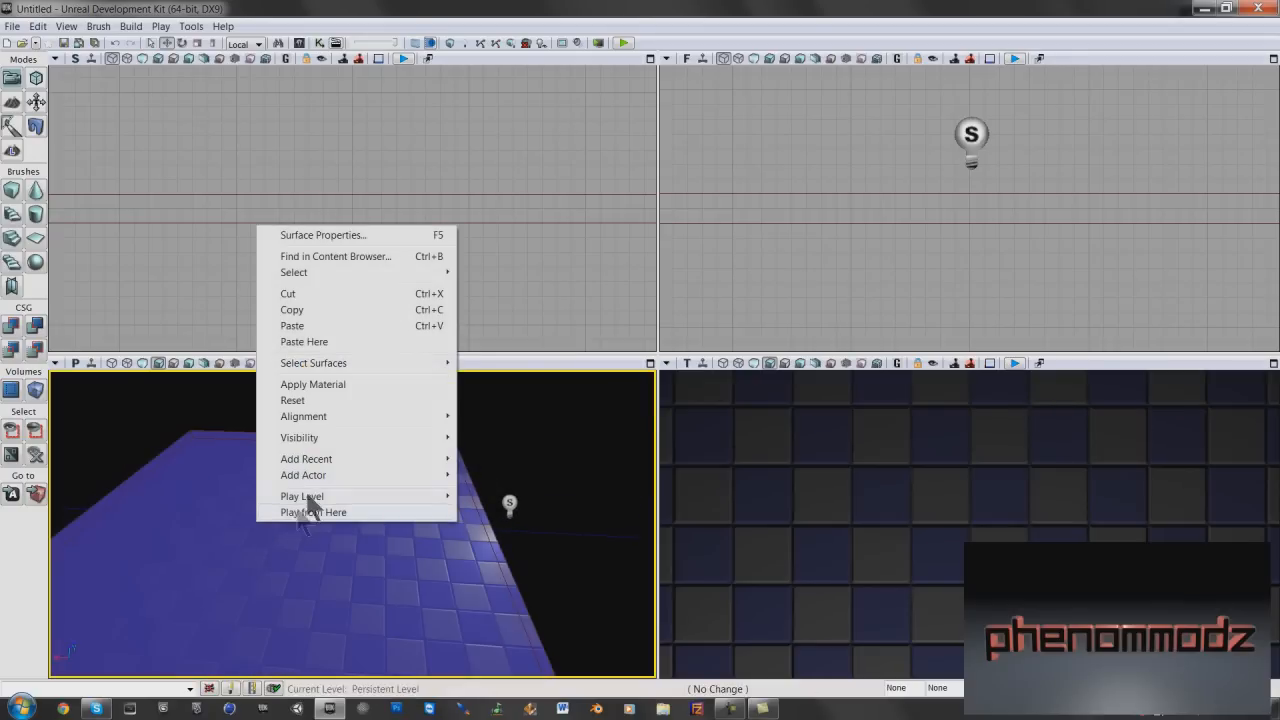
mouse_move(314, 471)
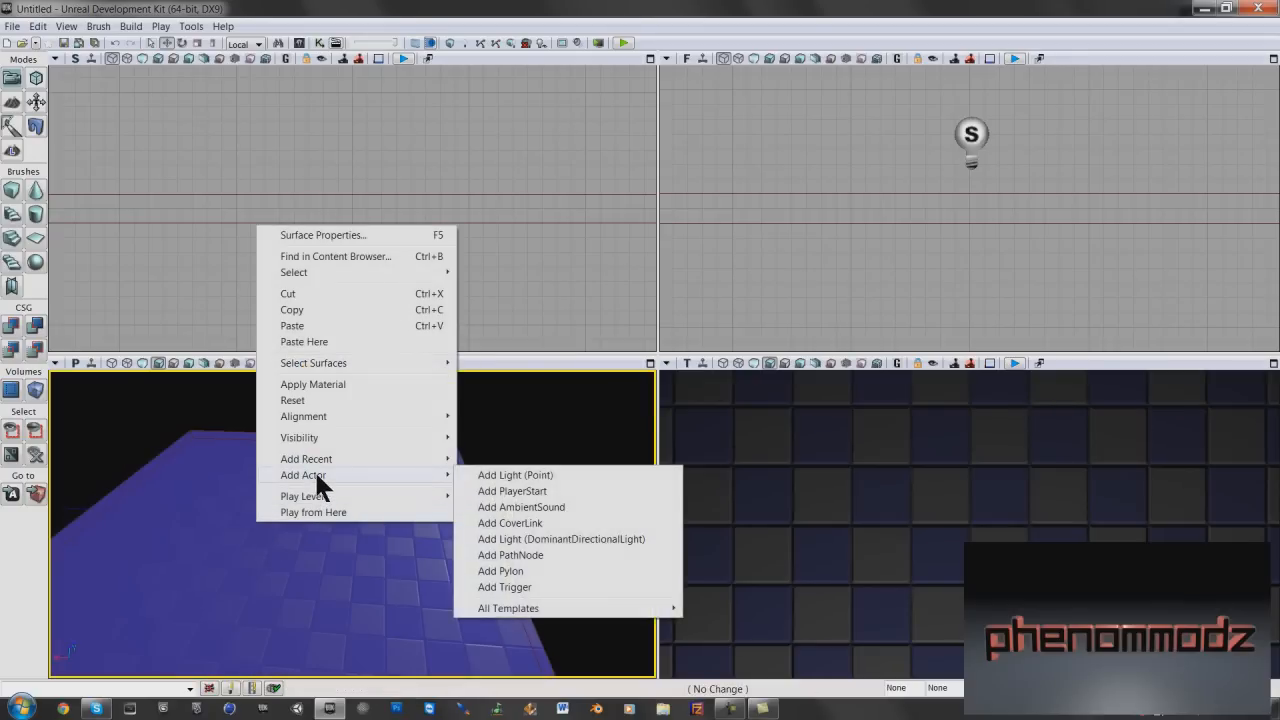
left_click(505, 588)
left_click_drag(285, 522, 283, 528)
right_click_drag(279, 514, 213, 497)
key("w")
key("s")
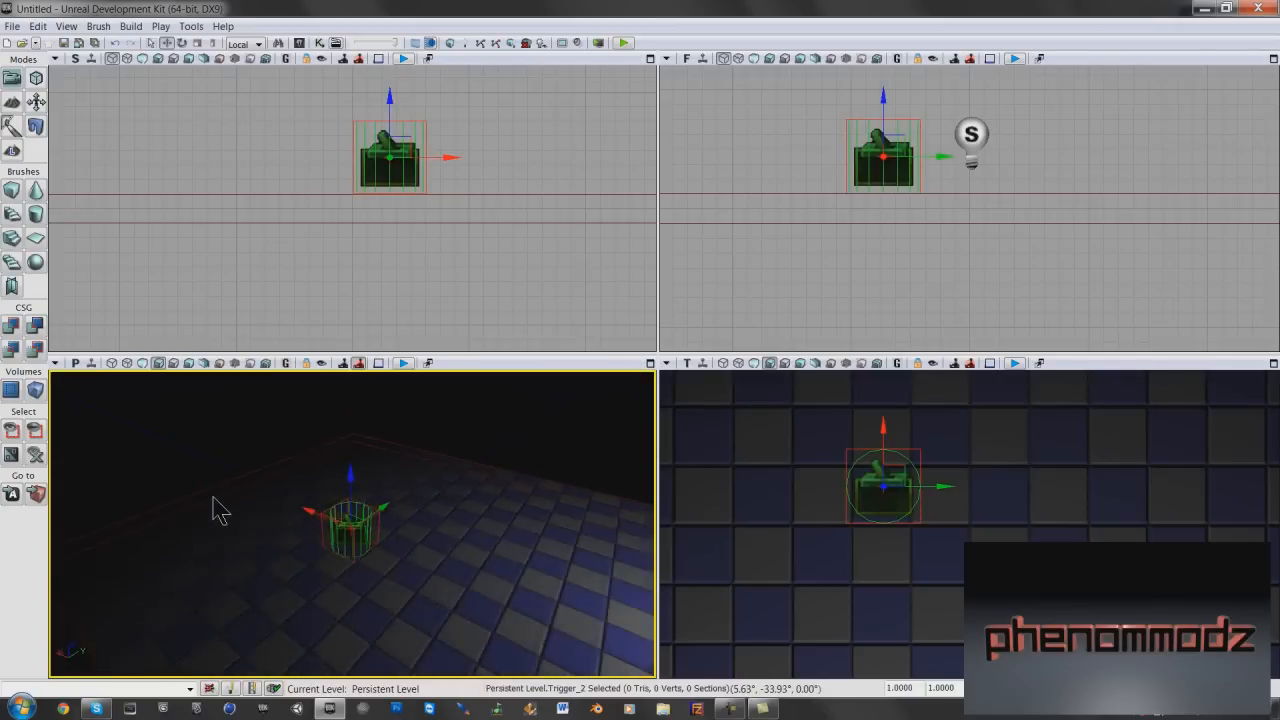
- Turn off the Hidden display option in the trigger's properties
double_click(389, 546)
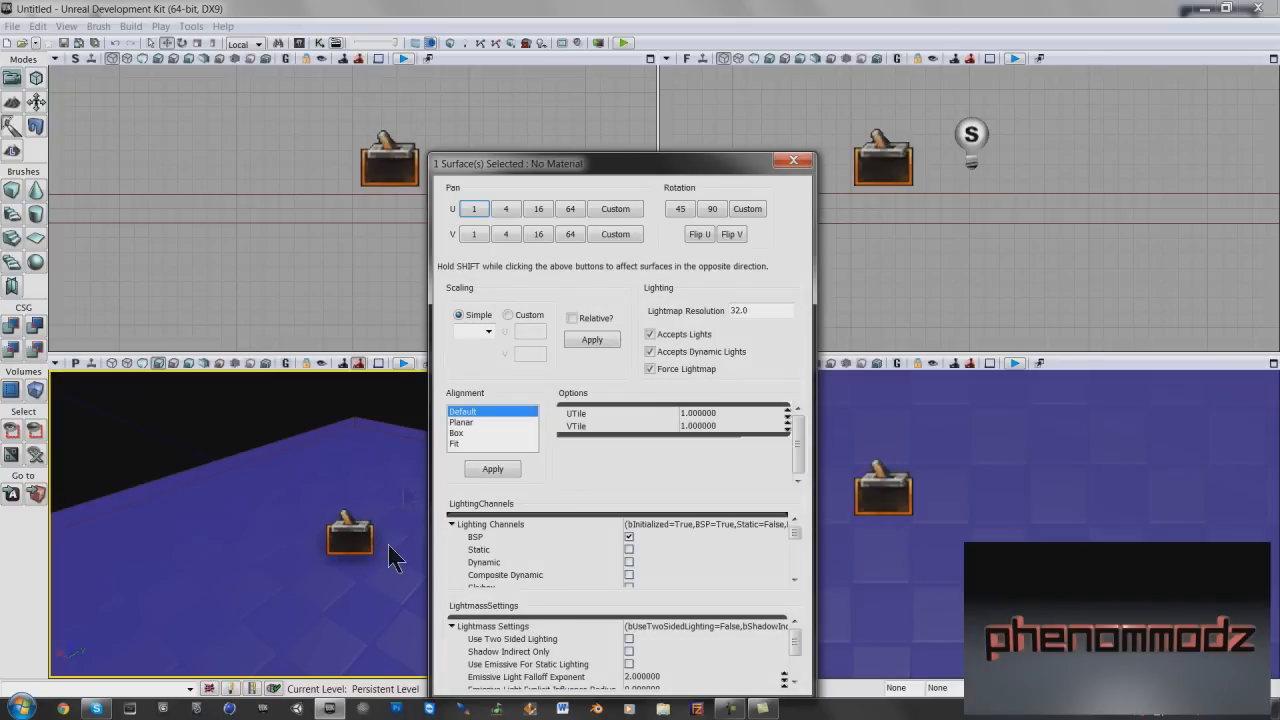
left_click(795, 161)
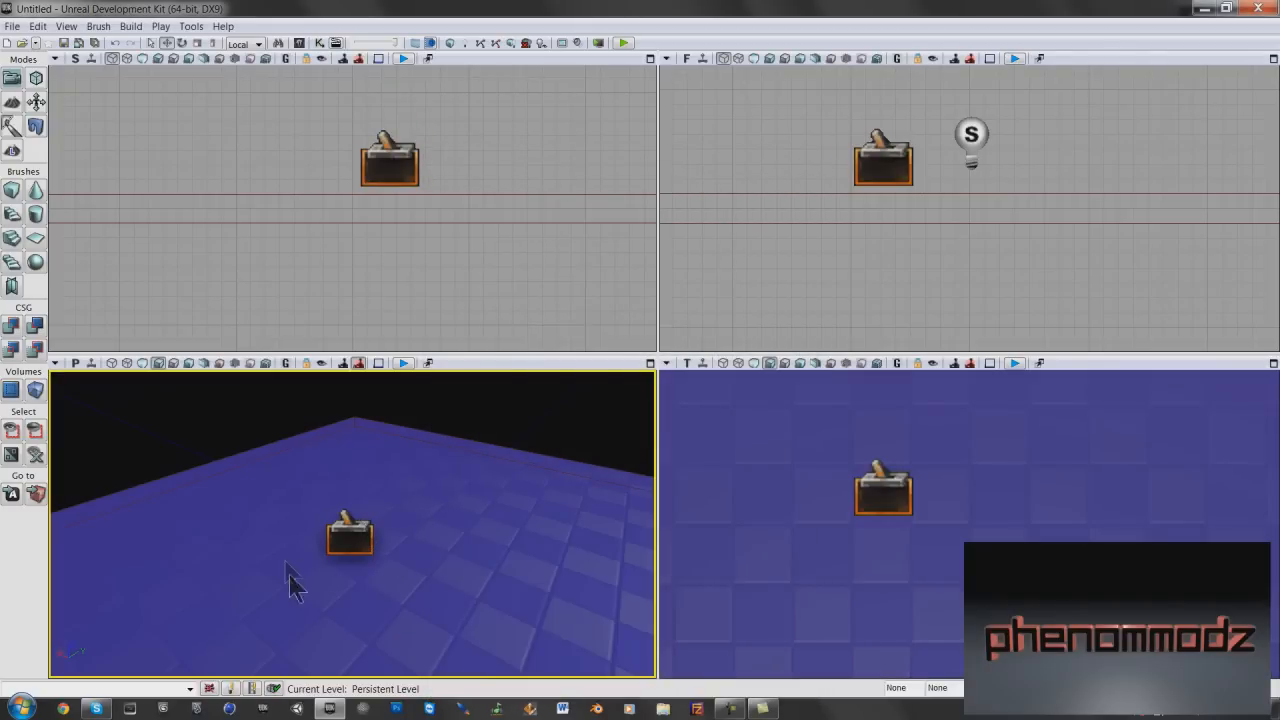
double_click(366, 540)
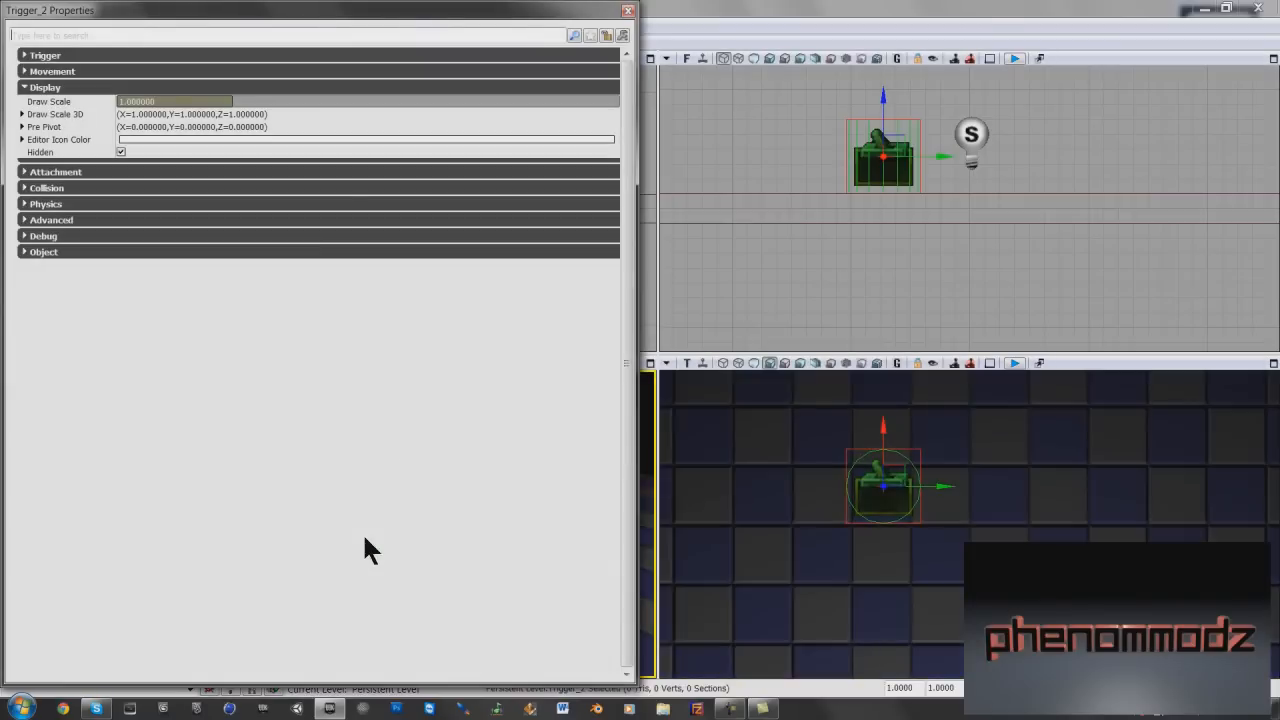
left_click(121, 152)
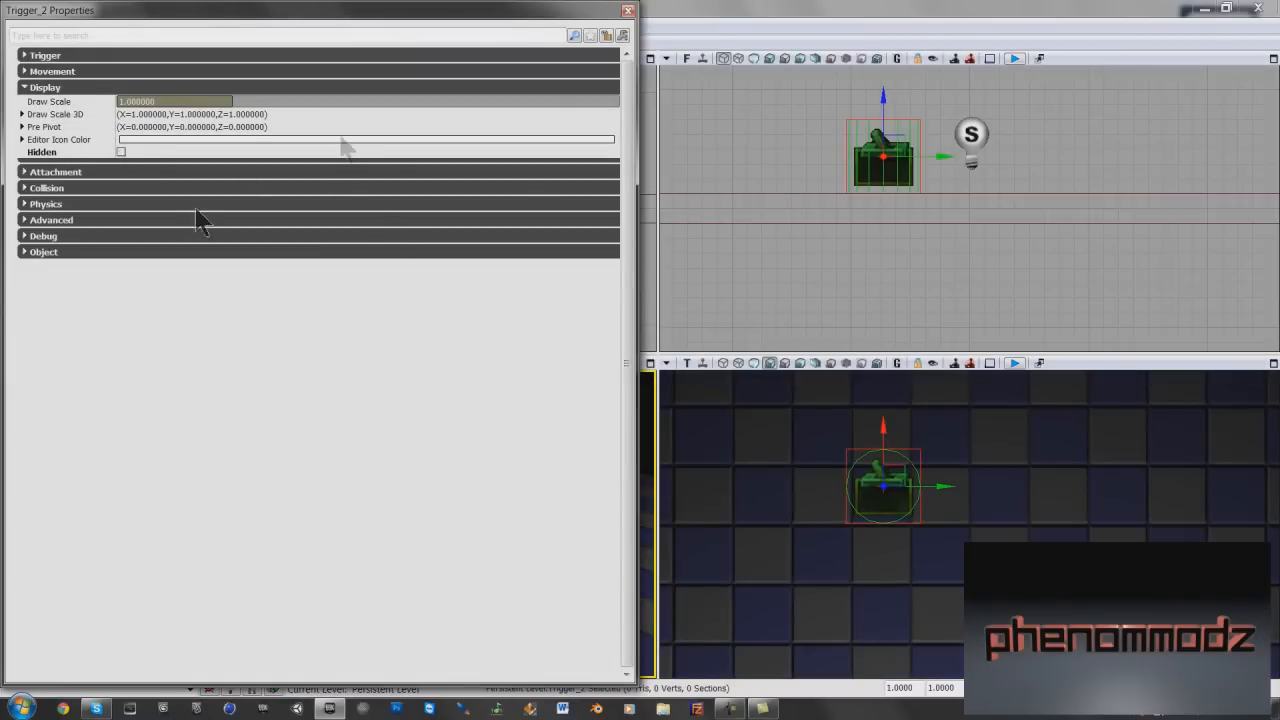
left_click(624, 8)
- Build the whole level and dismiss the map check results
right_click_drag(482, 543, 453, 292)
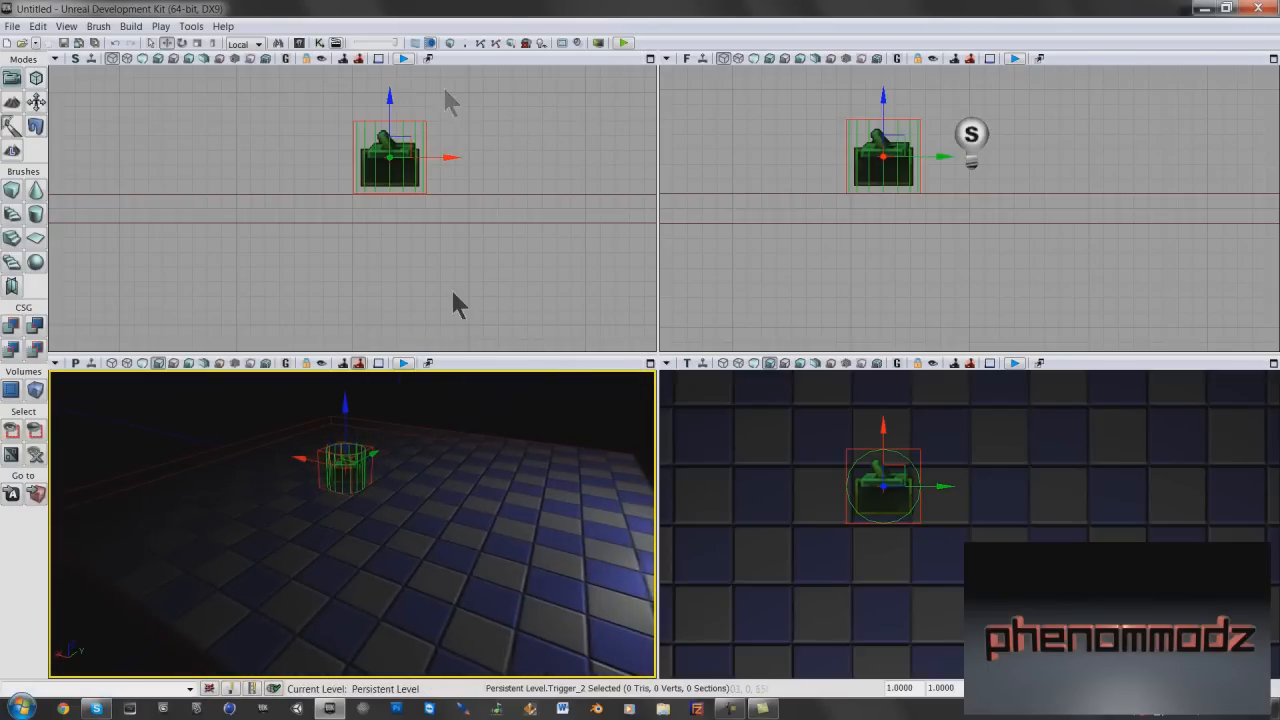
left_click(514, 40)
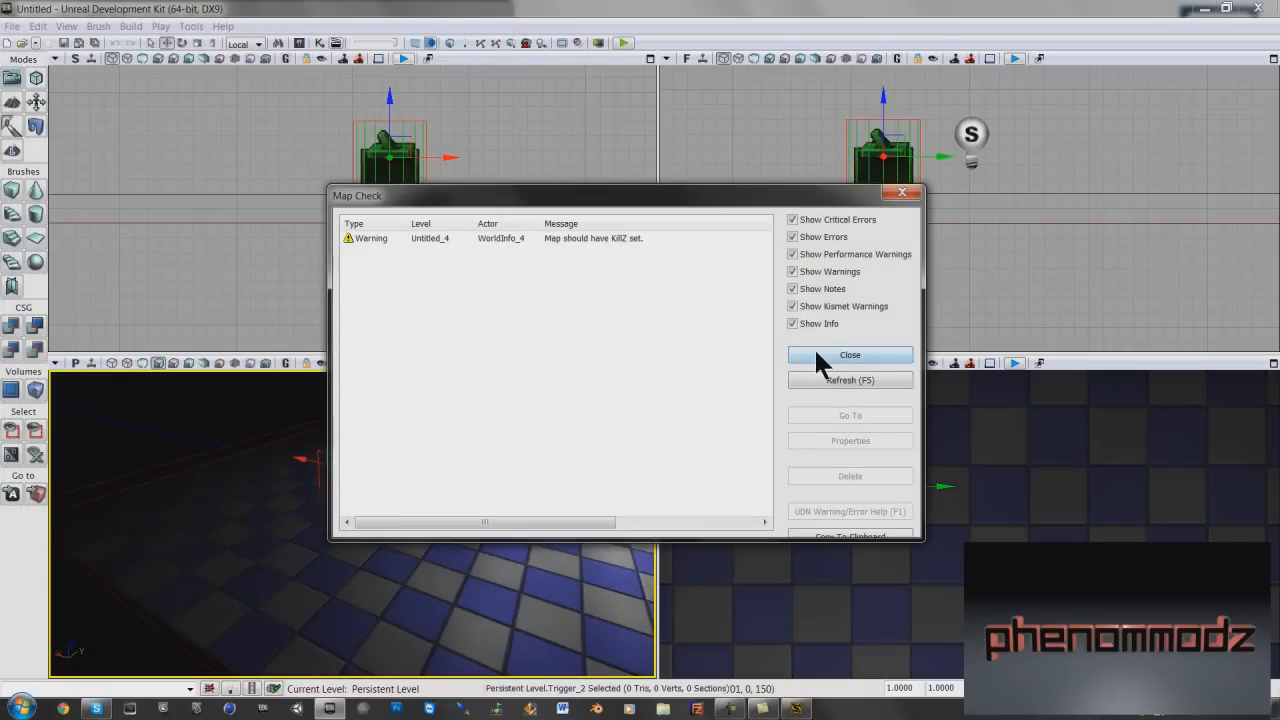
left_click(816, 354)
- Play the level from a spot on the floor and walk around the trigger to check its in-game display
right_click(531, 551)
left_click(552, 520)
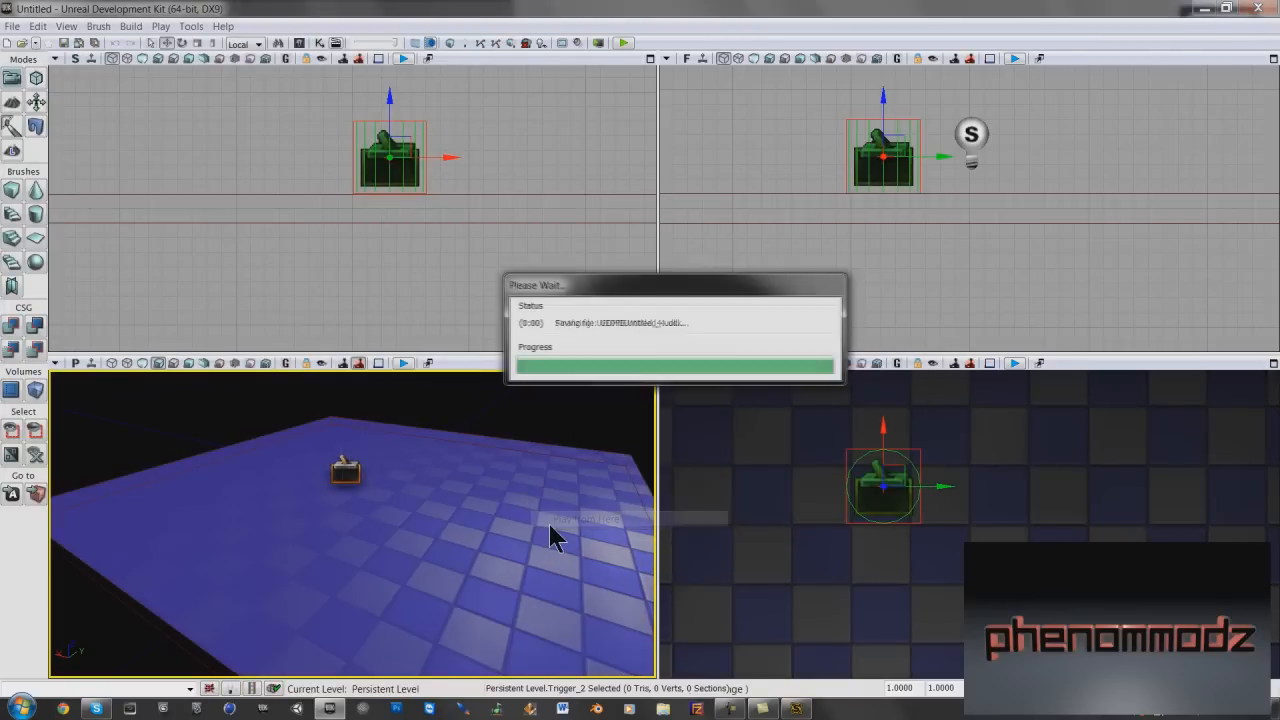
key("w")
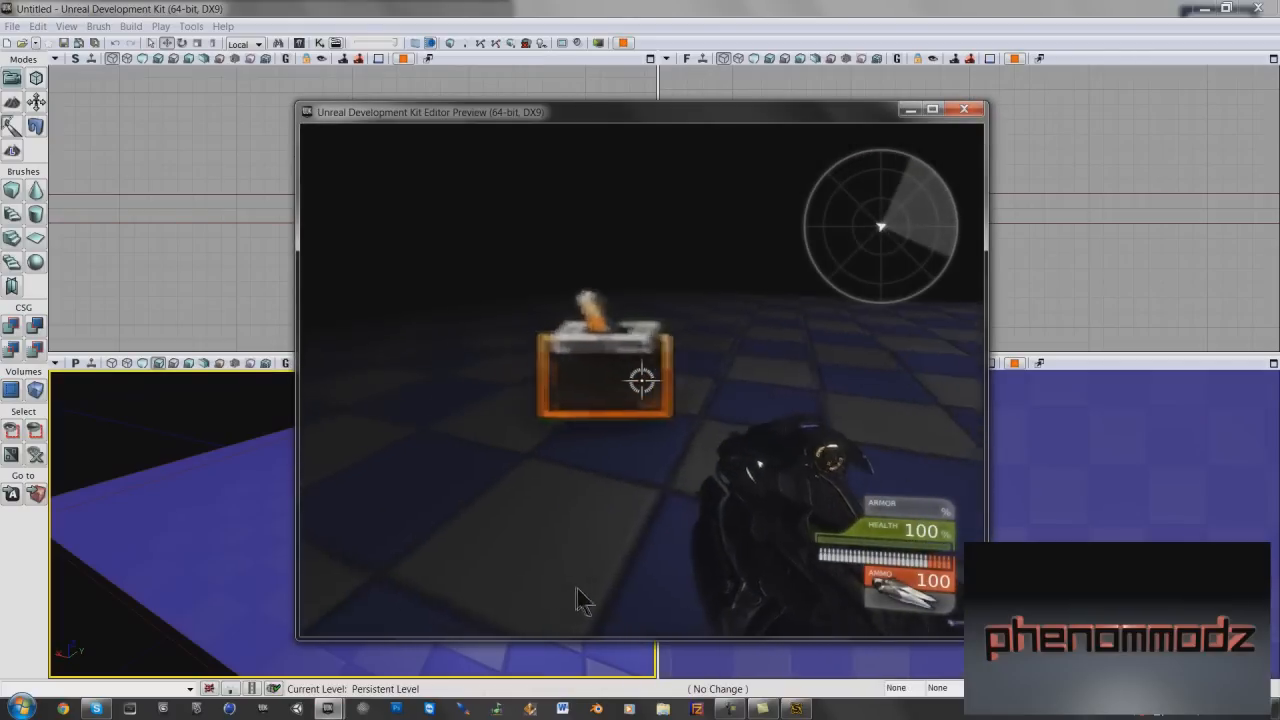
key("w")
key("a")
key("s")
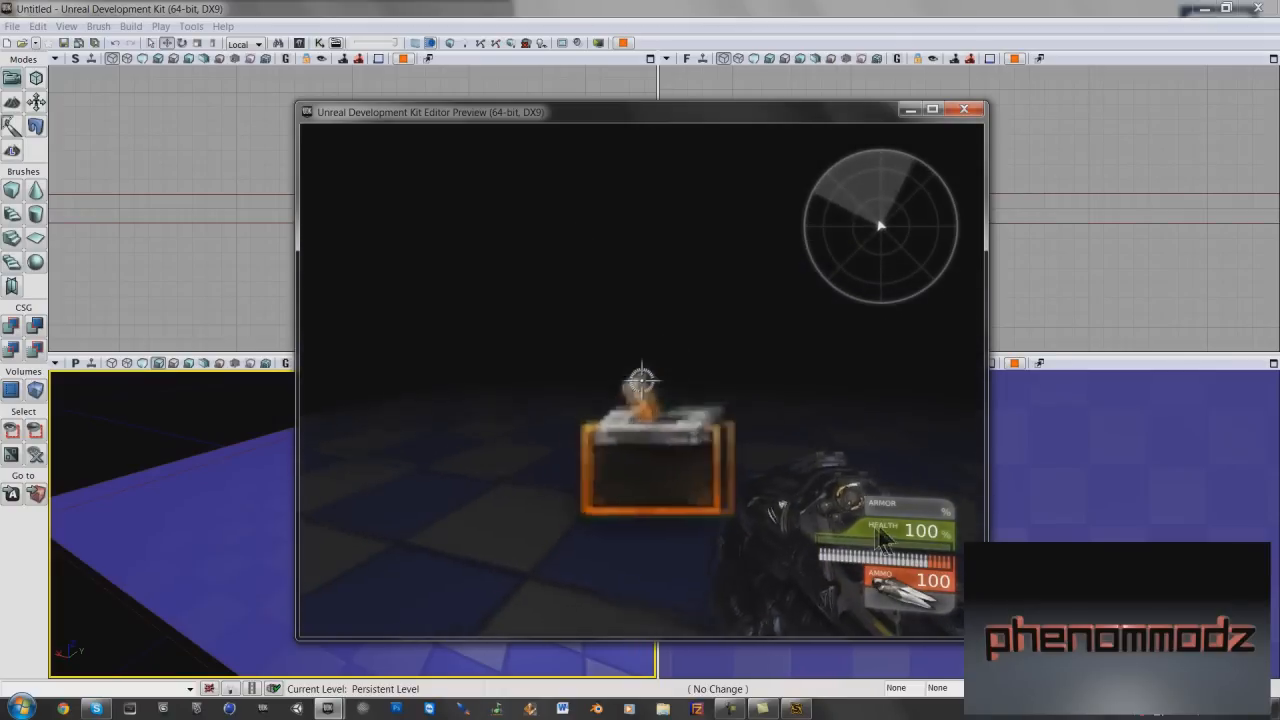
key("s")
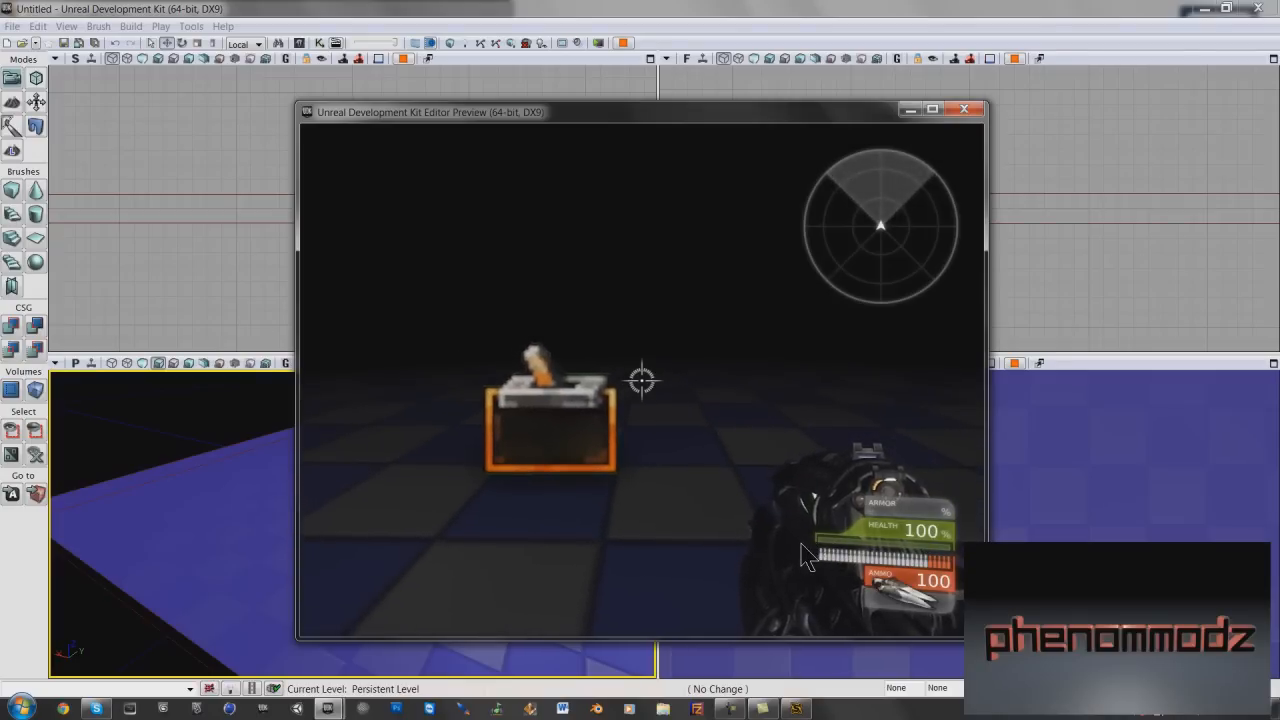
key("Escape")
- Choose PointLightToggleable from the point lights in the Actor Classes browser as the actor to place
key("s")
right_click_drag(424, 523, 305, 550)
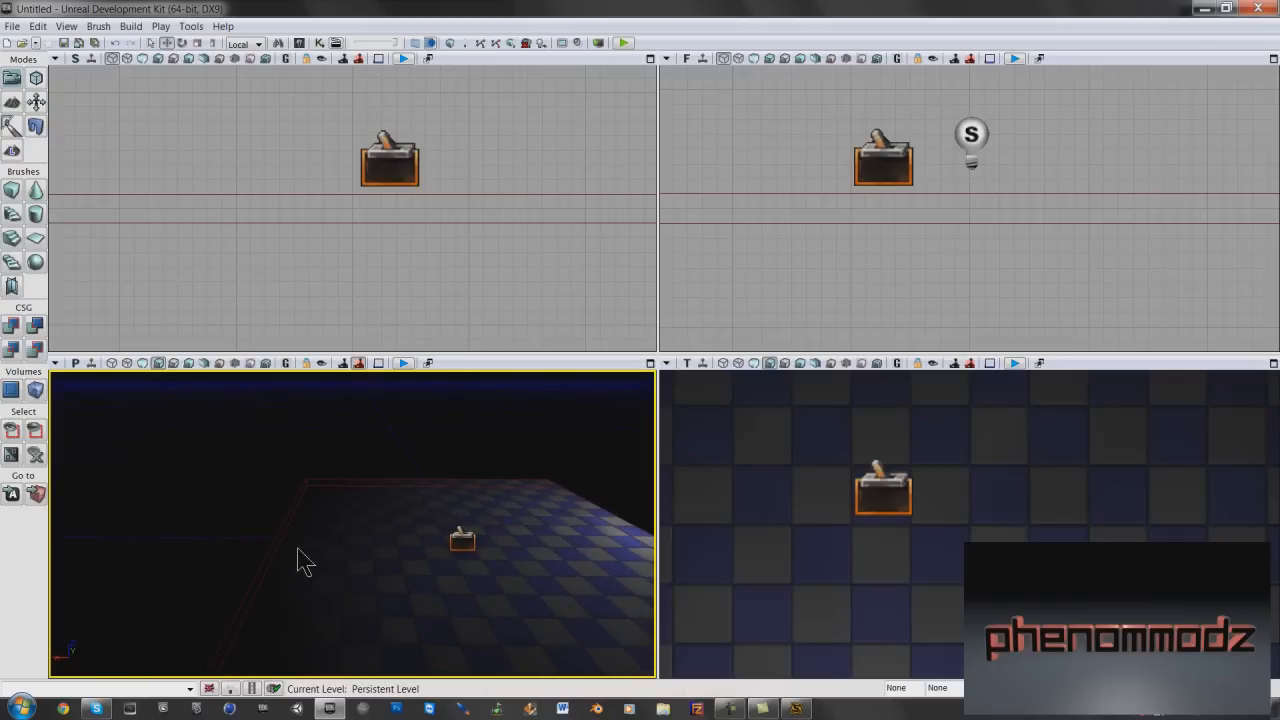
left_click(67, 26)
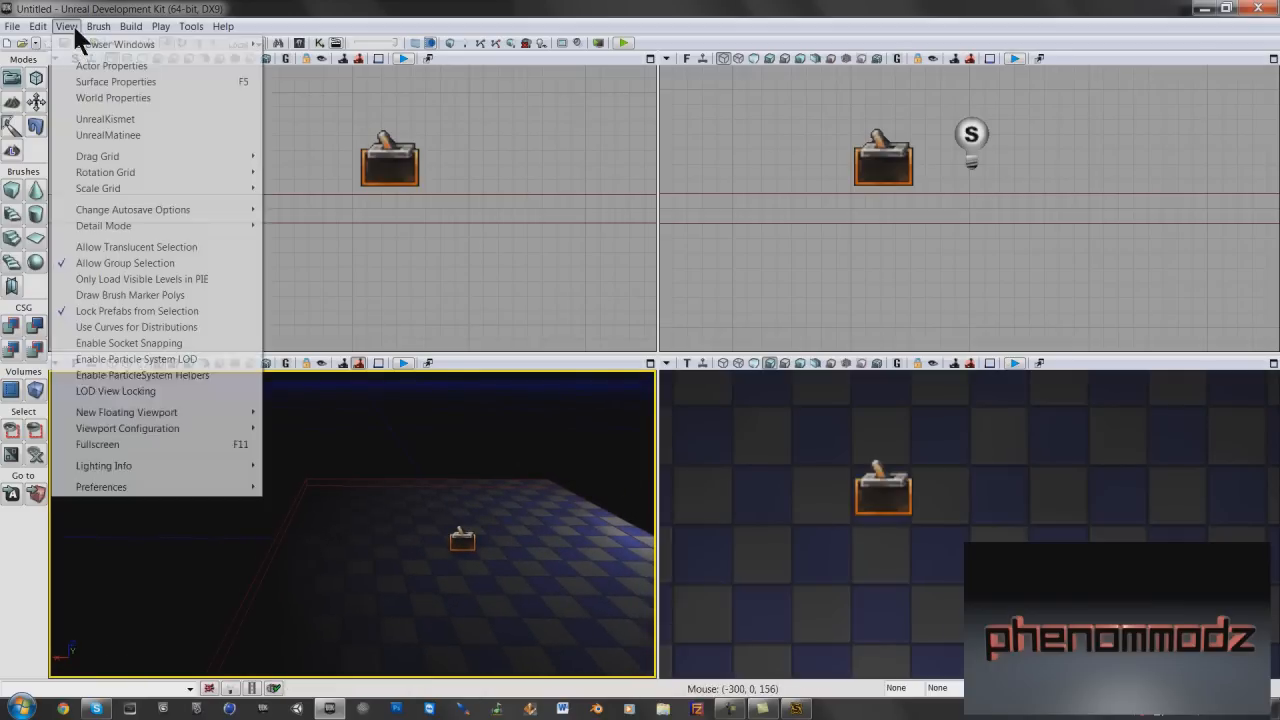
mouse_move(164, 43)
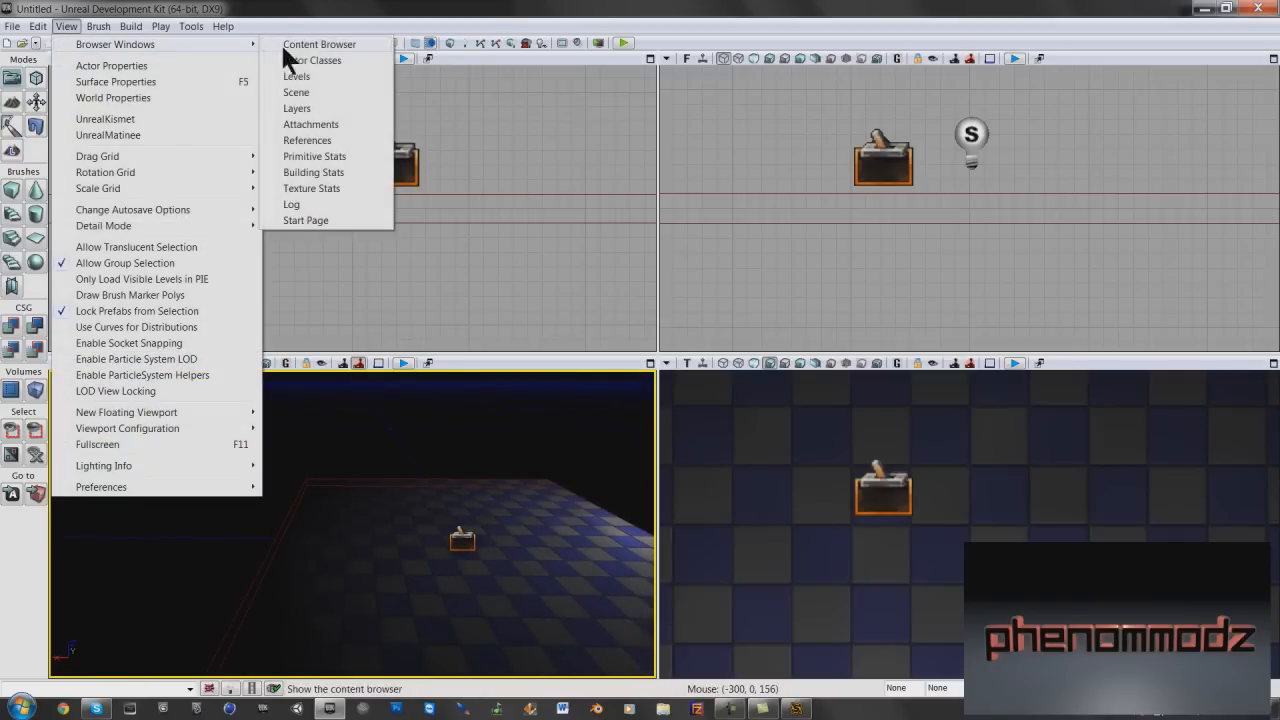
left_click(310, 60)
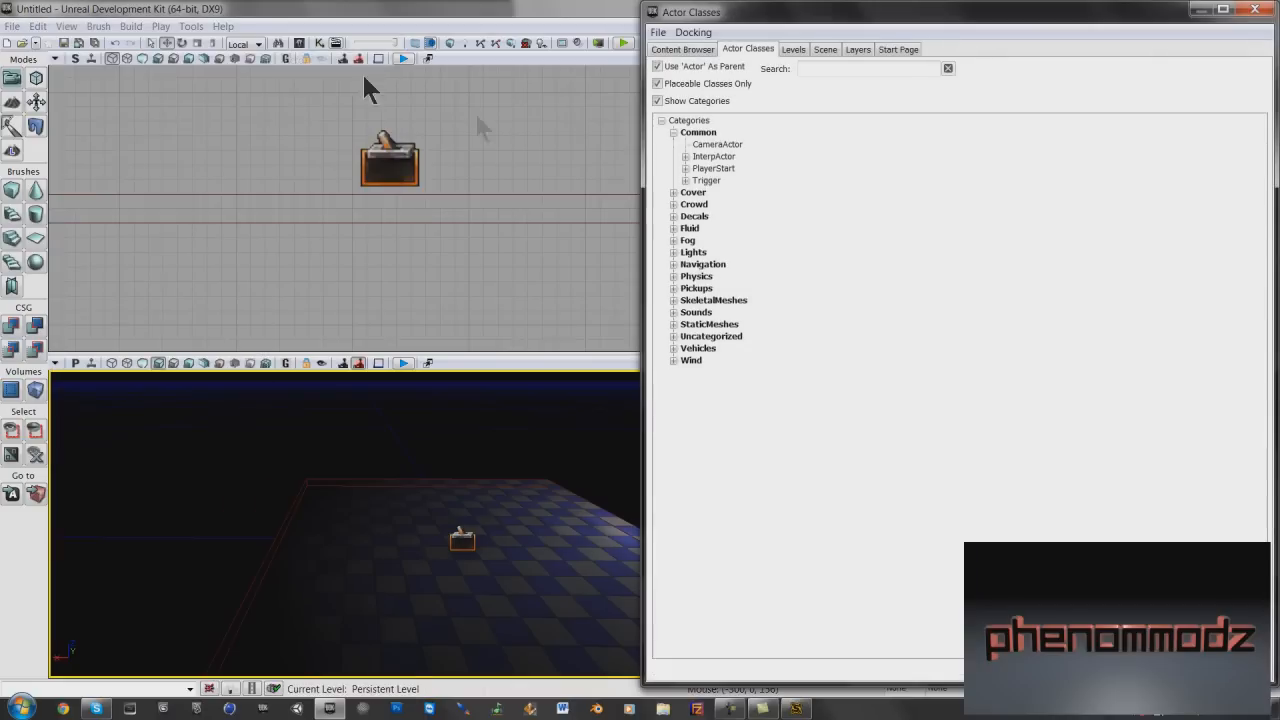
left_click(673, 132)
left_click(674, 204)
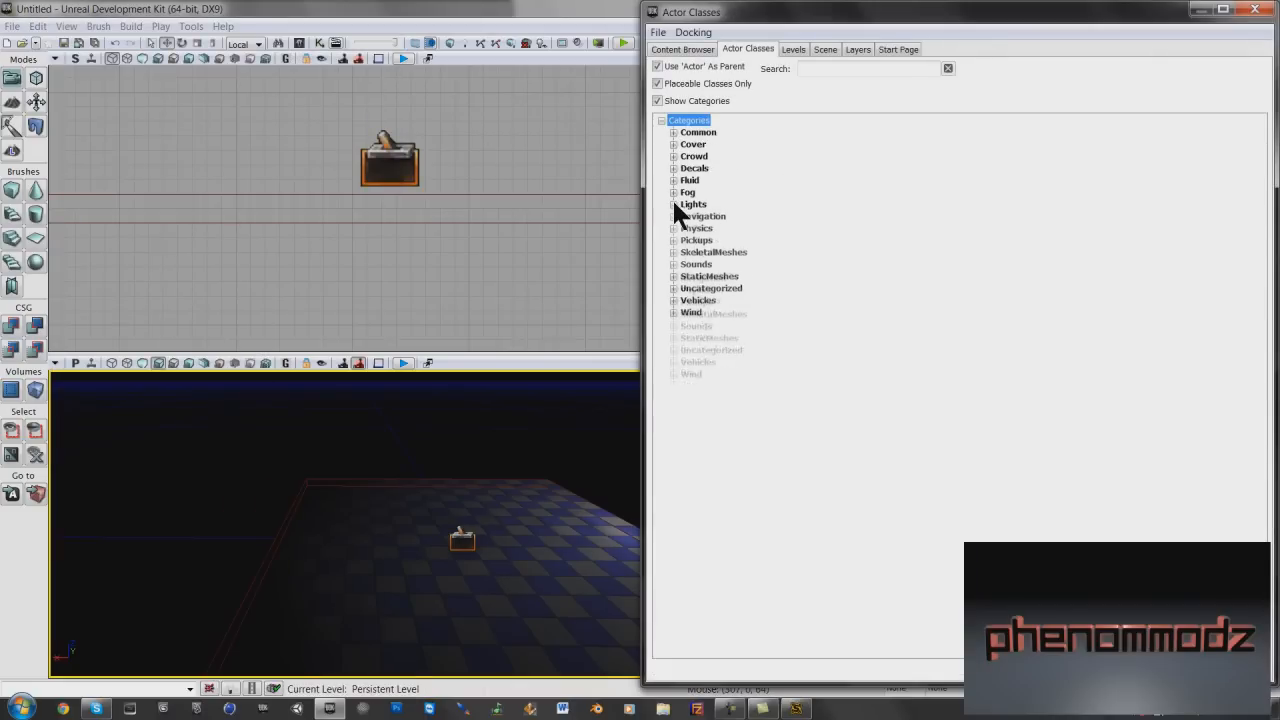
left_click(685, 228)
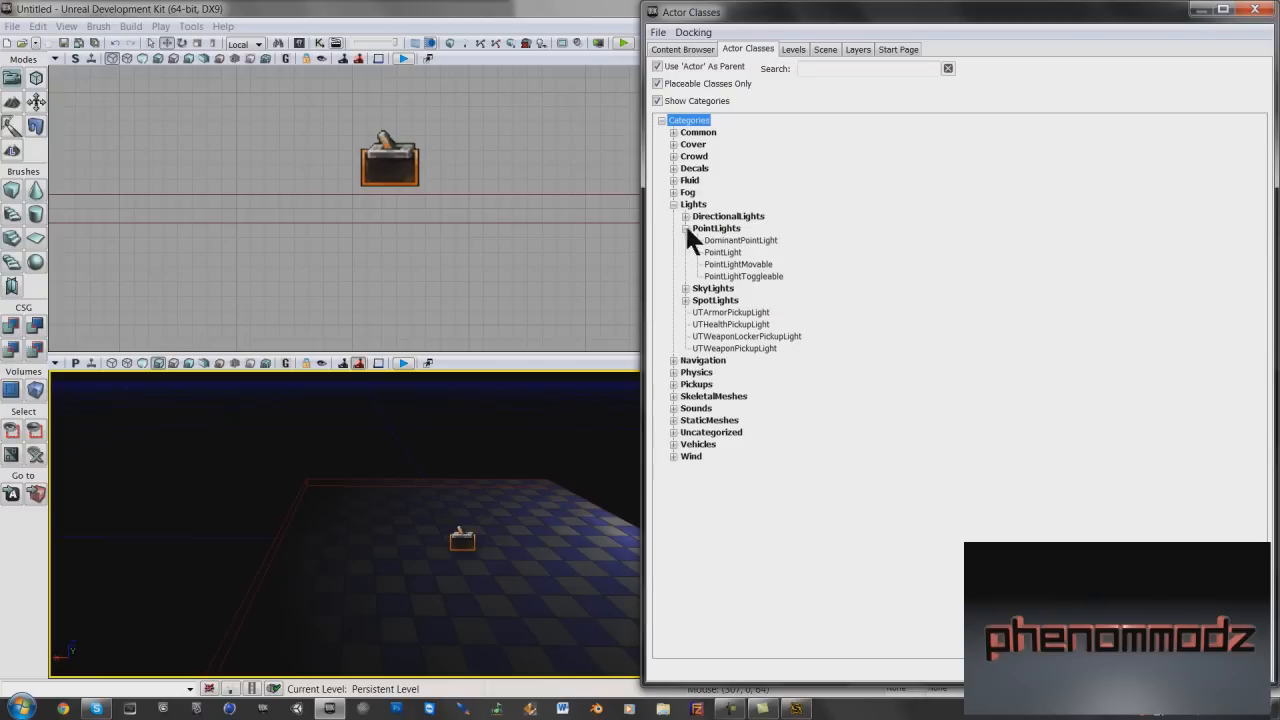
left_click(744, 276)
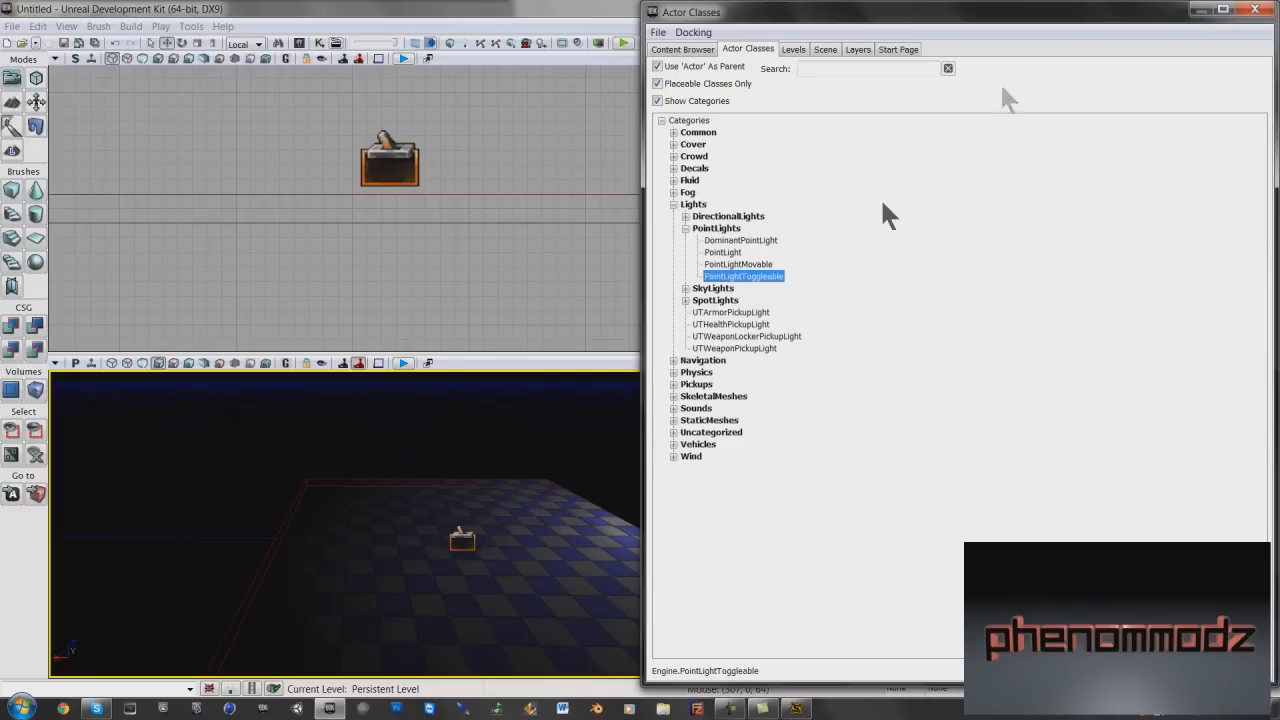
left_click(1257, 10)
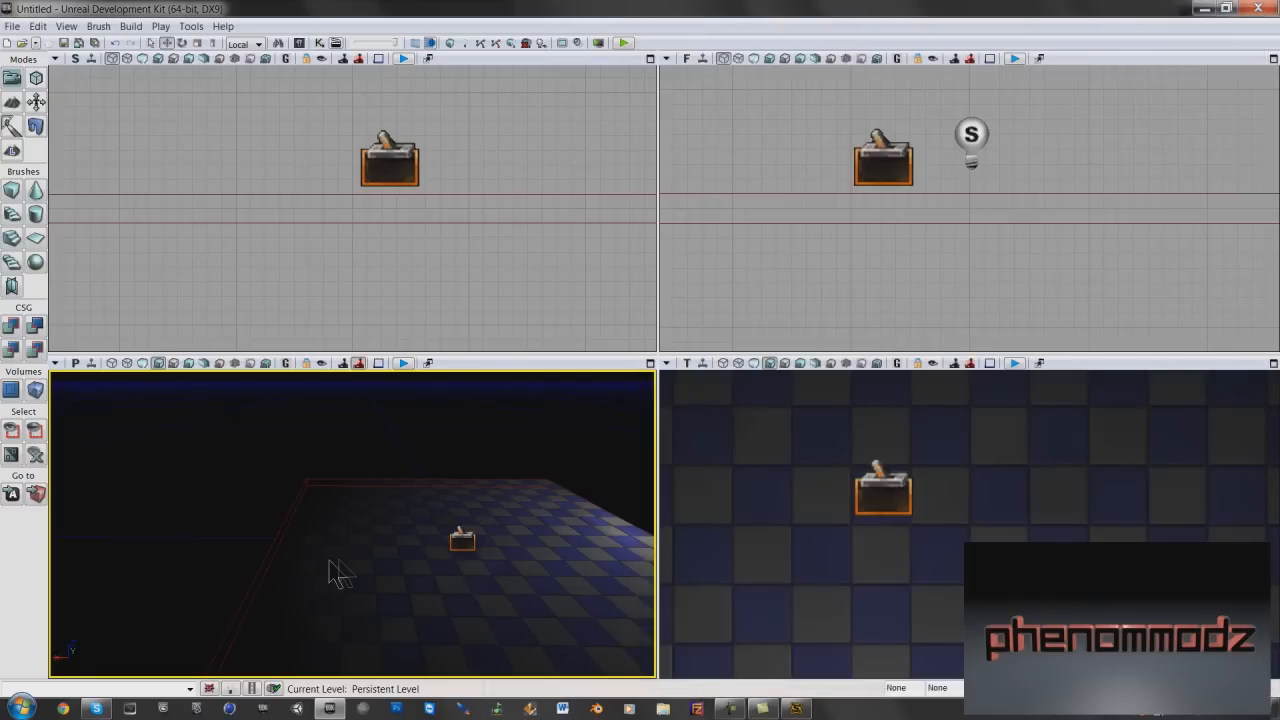
- Add a PointLightToggleable on the dark side of the floor and raise it above the surface
right_click(338, 570)
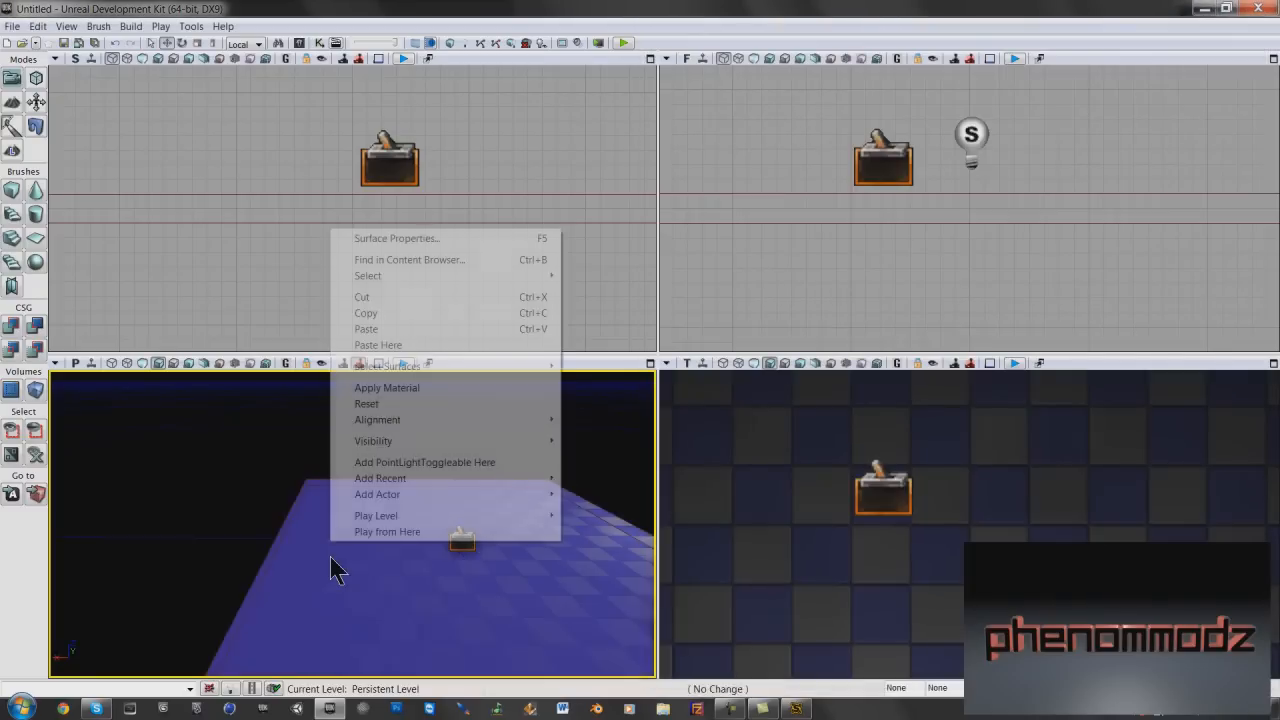
left_click(379, 464)
left_click_drag(336, 512, 336, 484)
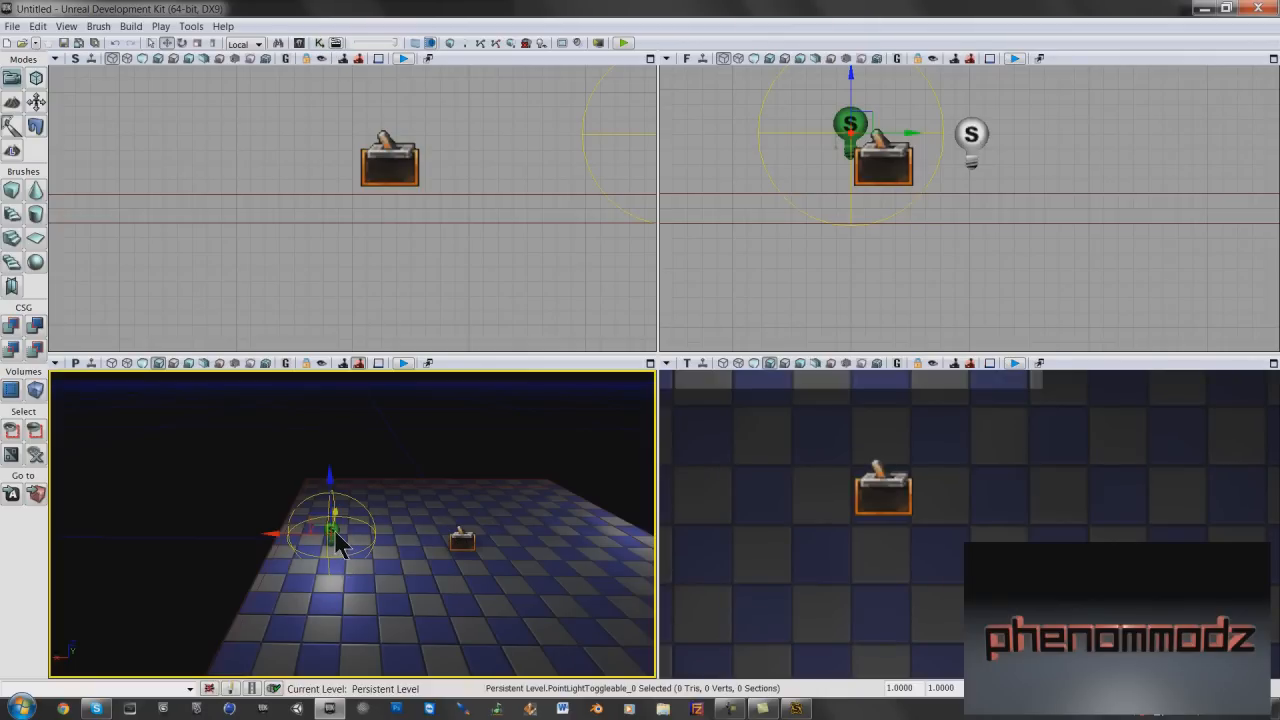
- Turn off Enabled in the toggleable point light's Light Component properties so that it starts switched off
double_click(336, 533)
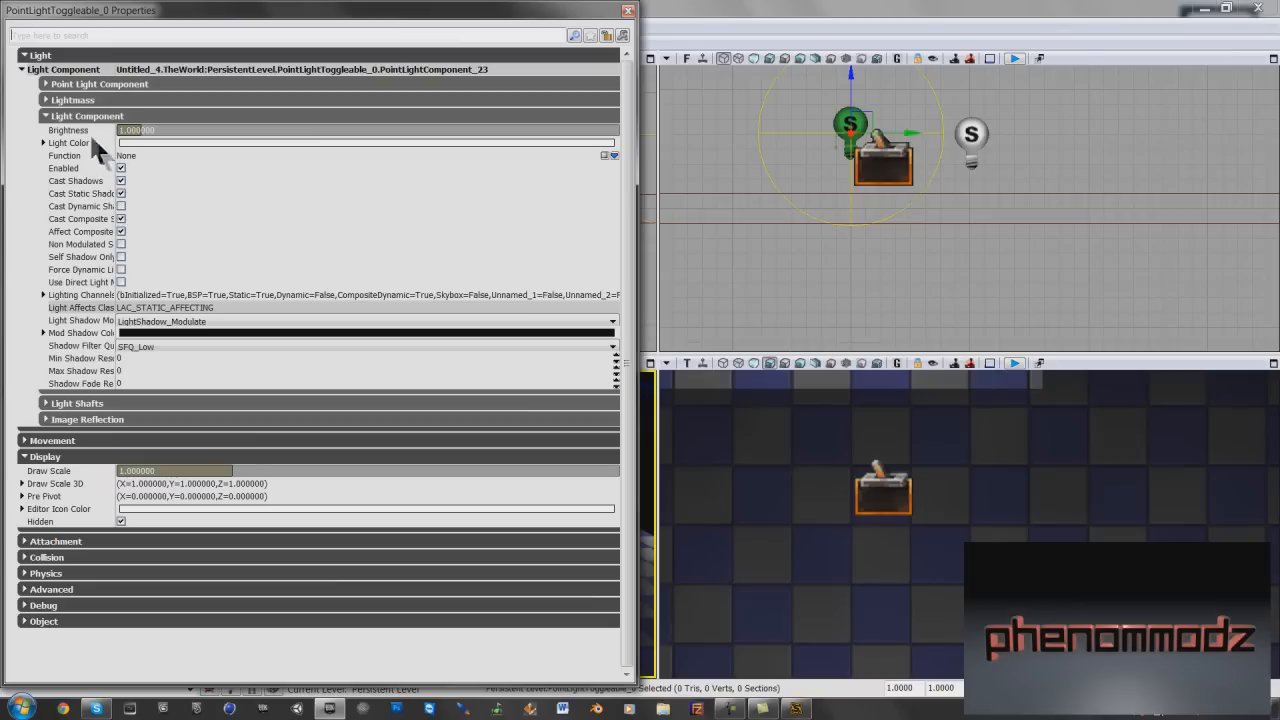
left_click(44, 457)
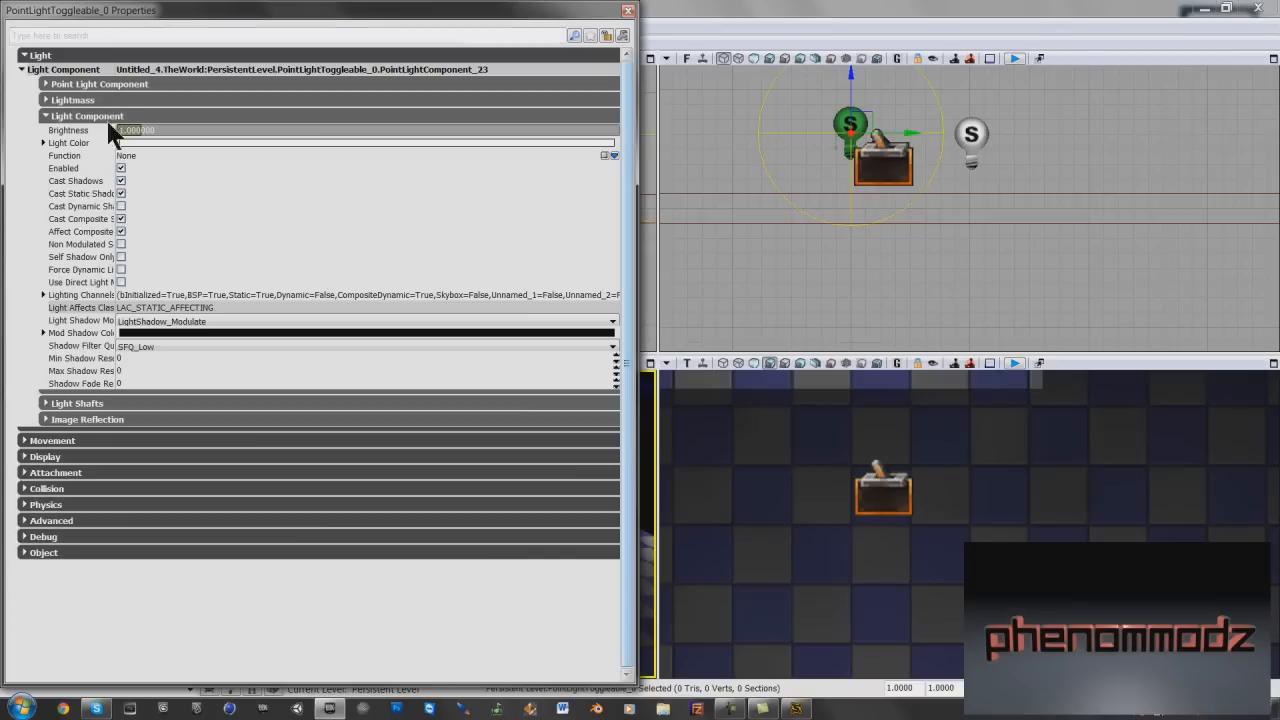
left_click(60, 142)
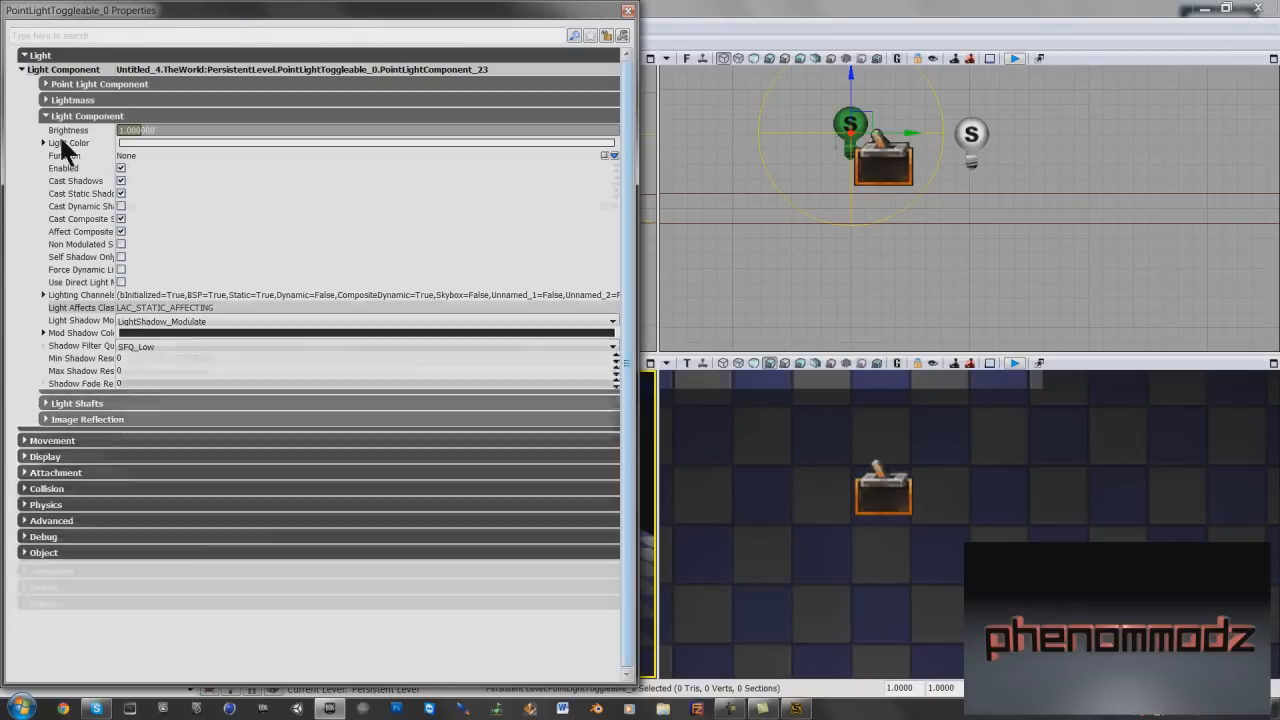
left_click(61, 142)
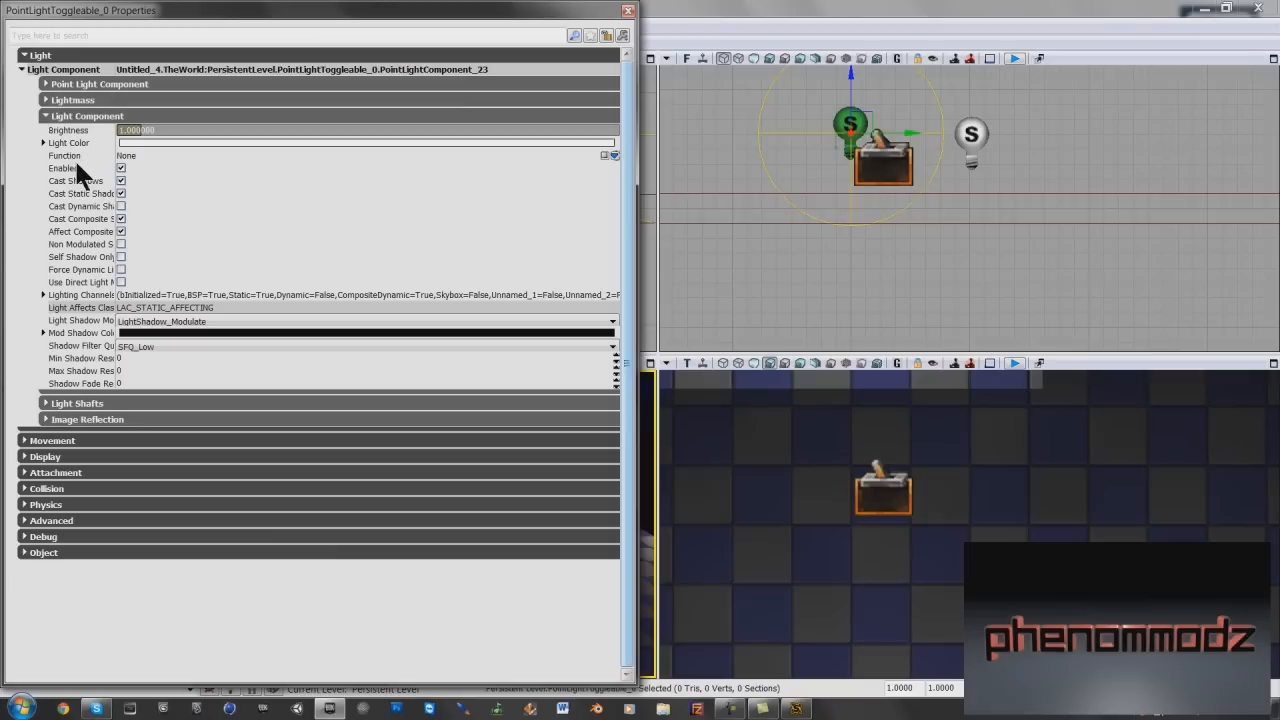
left_click(121, 168)
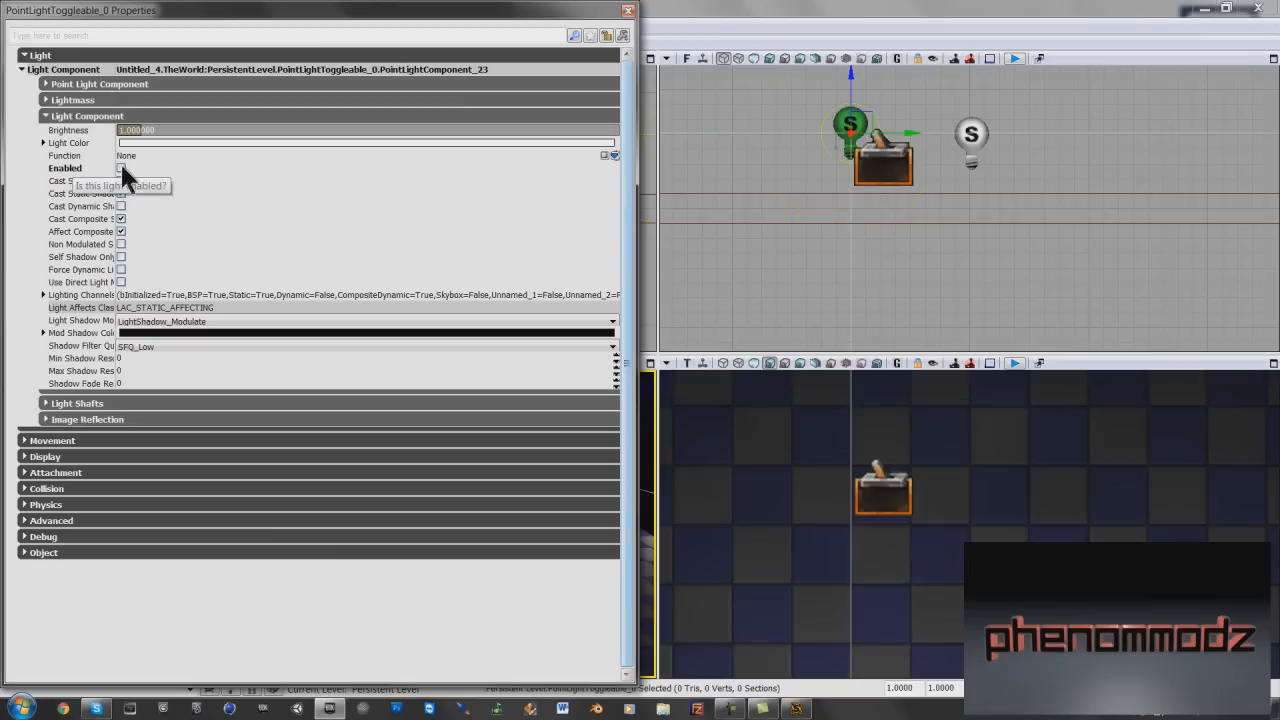
left_click(629, 10)
right_click_drag(500, 565, 440, 548)
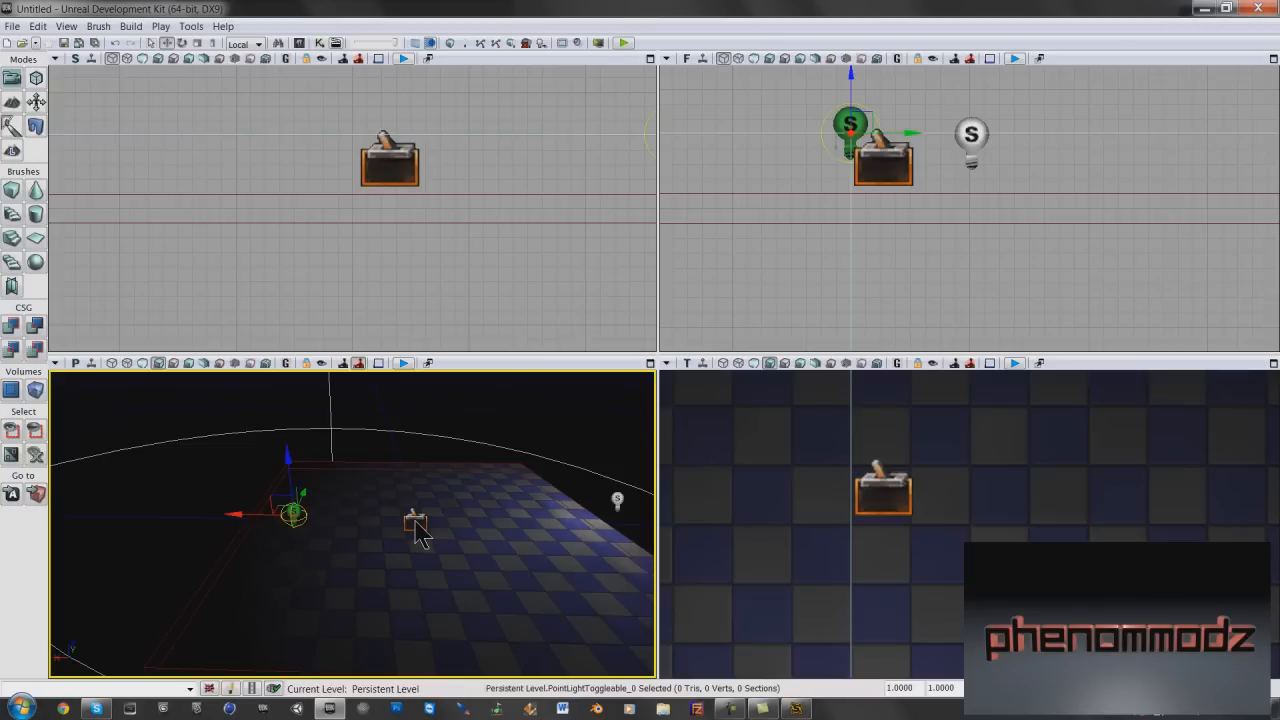
- Select the trigger and open UnrealKismet, arranging the level editor and Kismet windows side by side
left_click(371, 531)
left_click(276, 436)
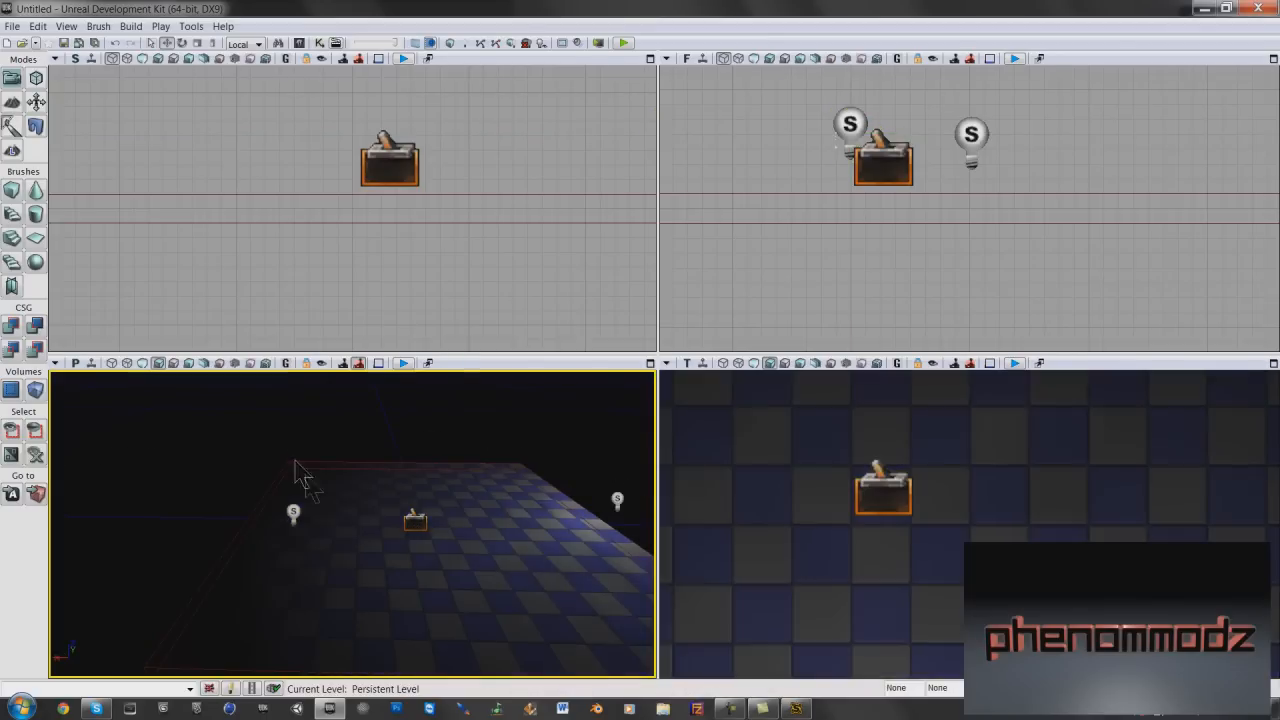
left_click(416, 522)
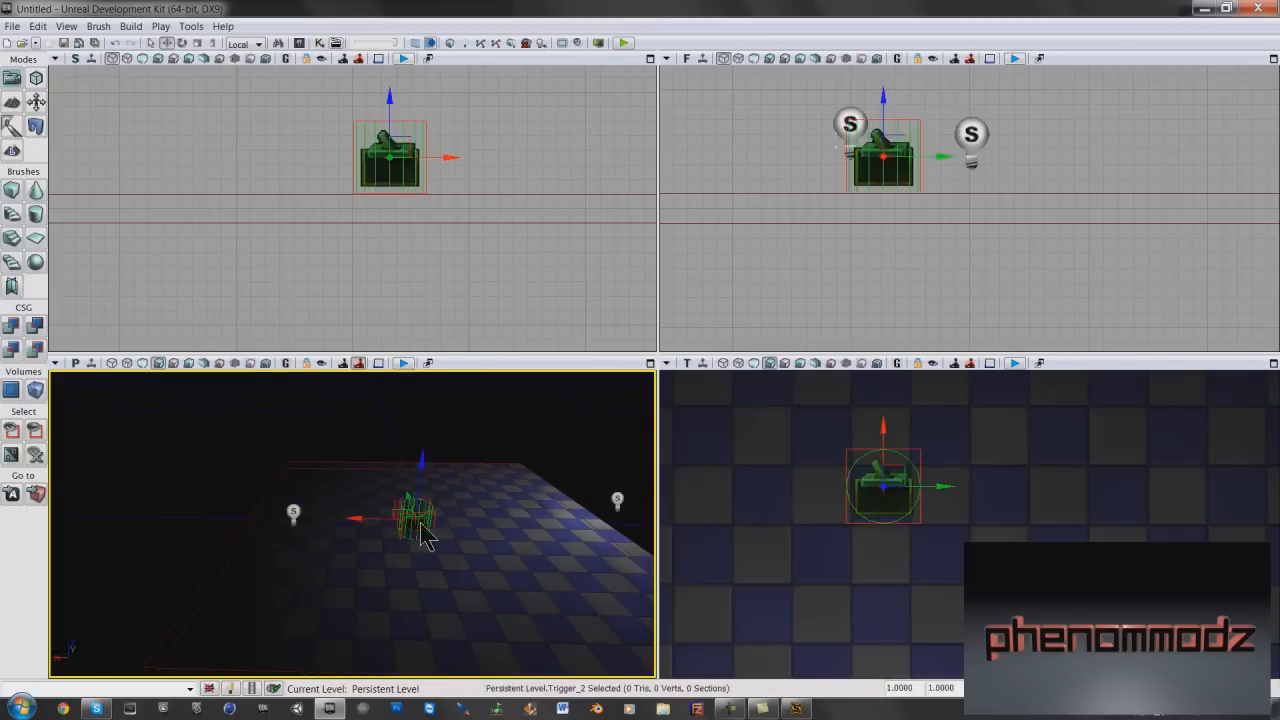
left_click(318, 42)
left_click_drag(589, 10, 0, 79)
left_click_drag(746, 20, 1279, 115)
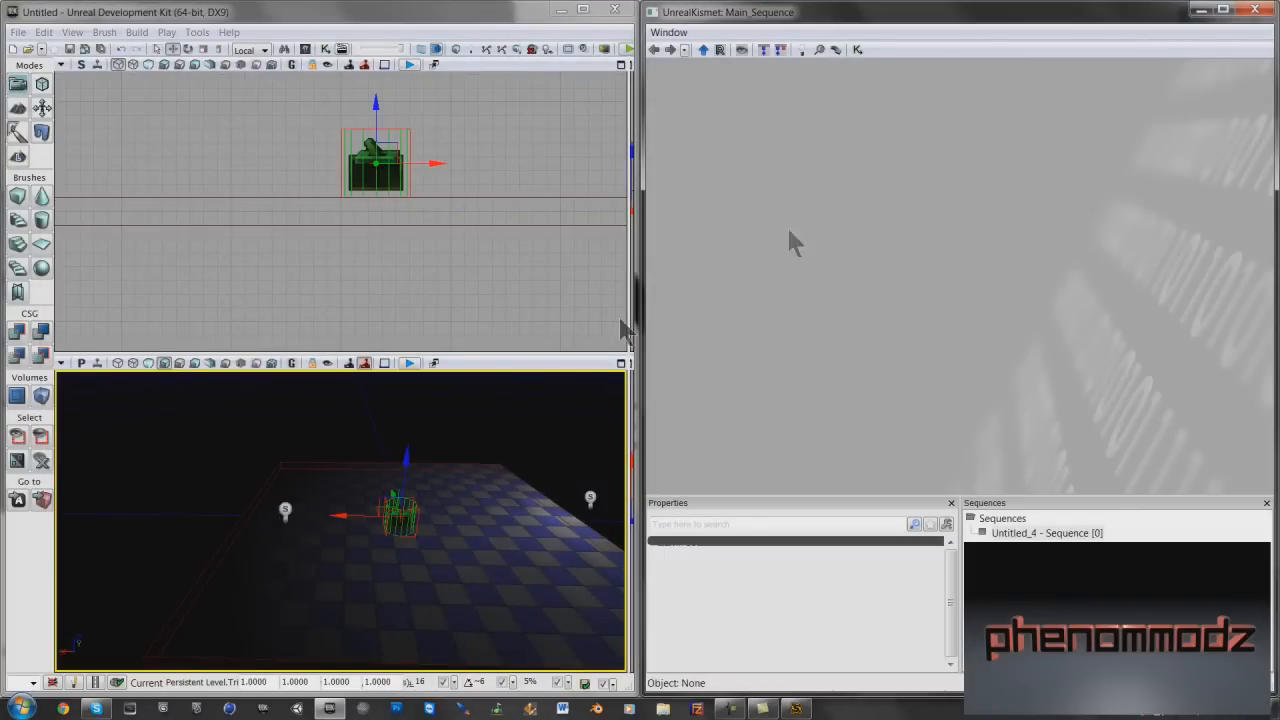
- Create a Touch event for the selected trigger in the Kismet sequence and position its node with free space beside it
left_click(415, 533)
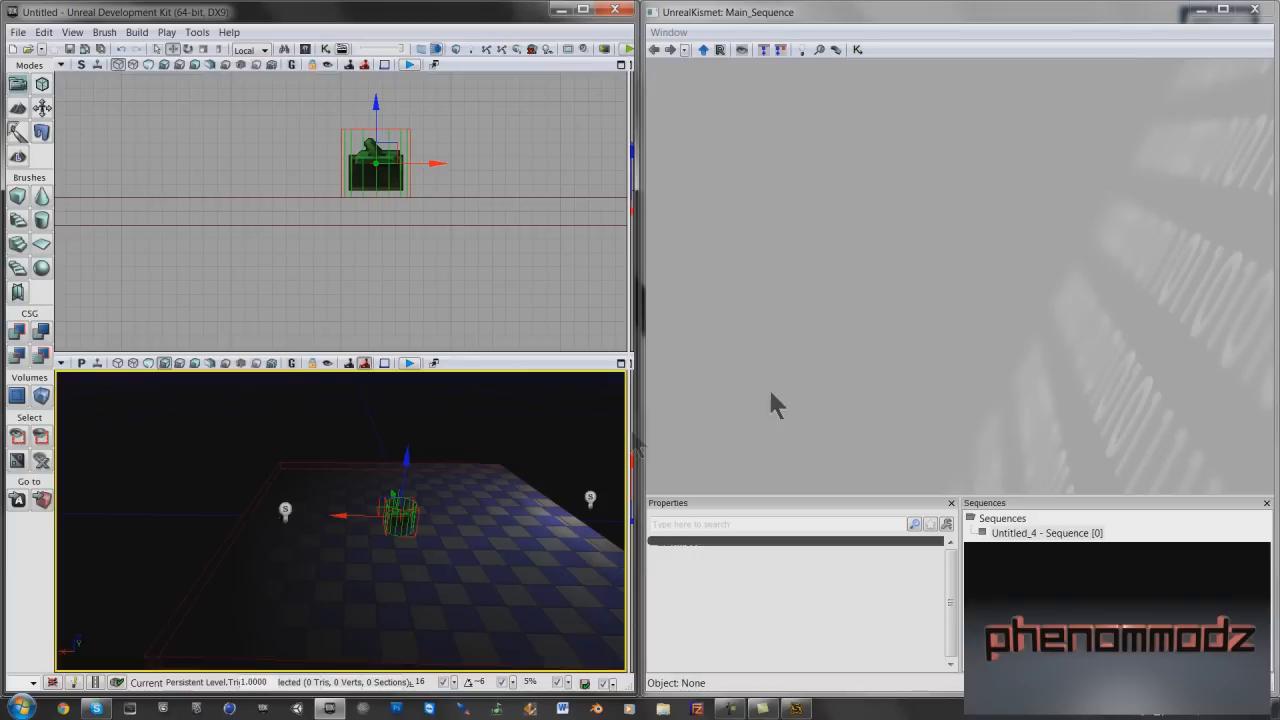
right_click(788, 262)
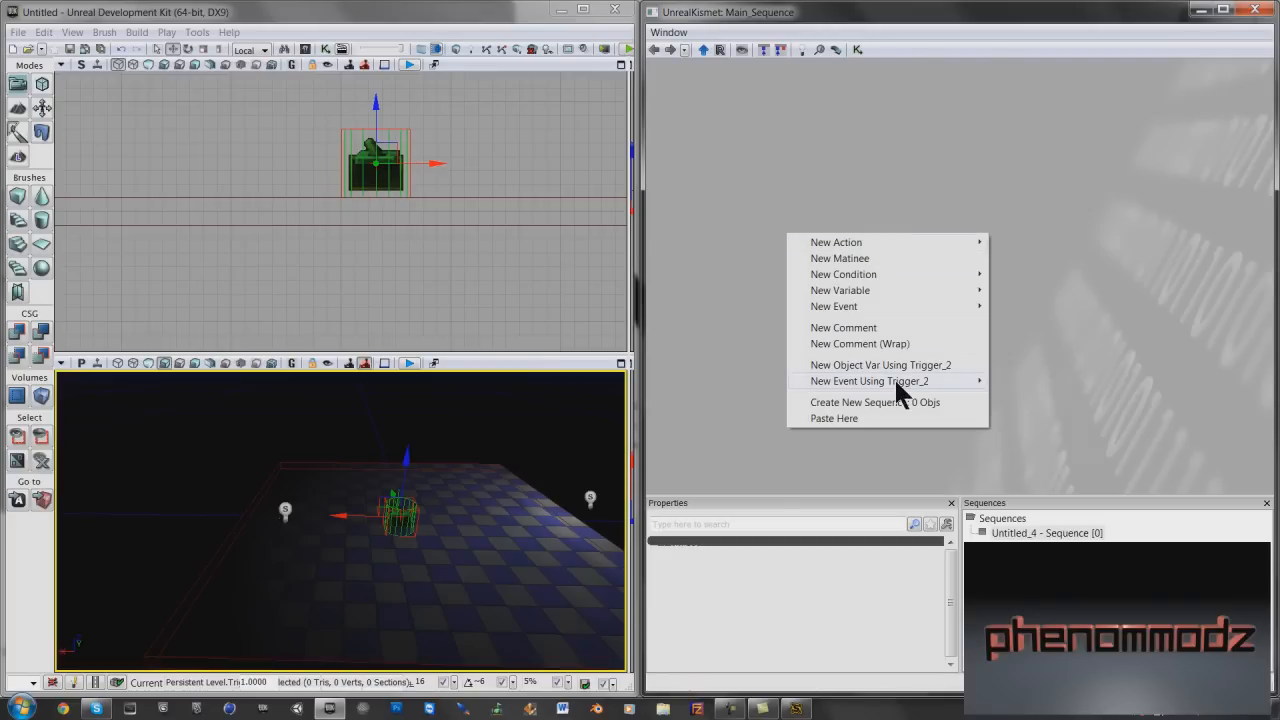
mouse_move(895, 381)
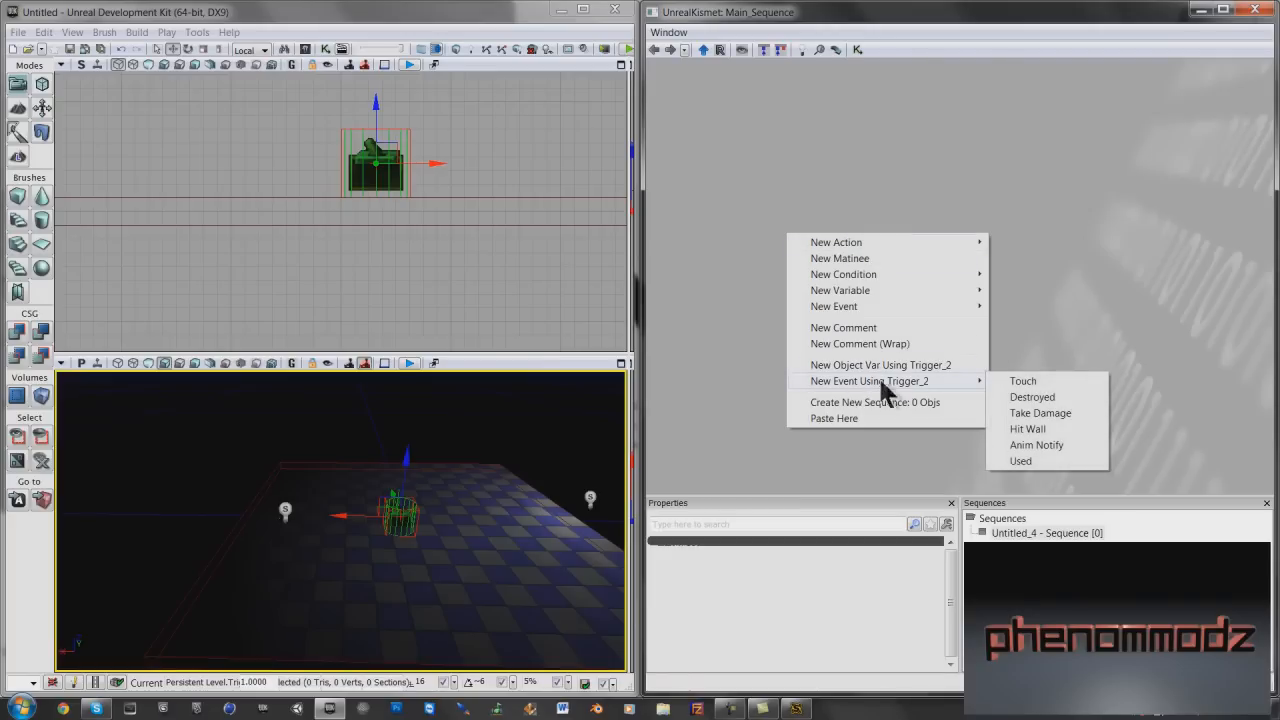
left_click(1022, 386)
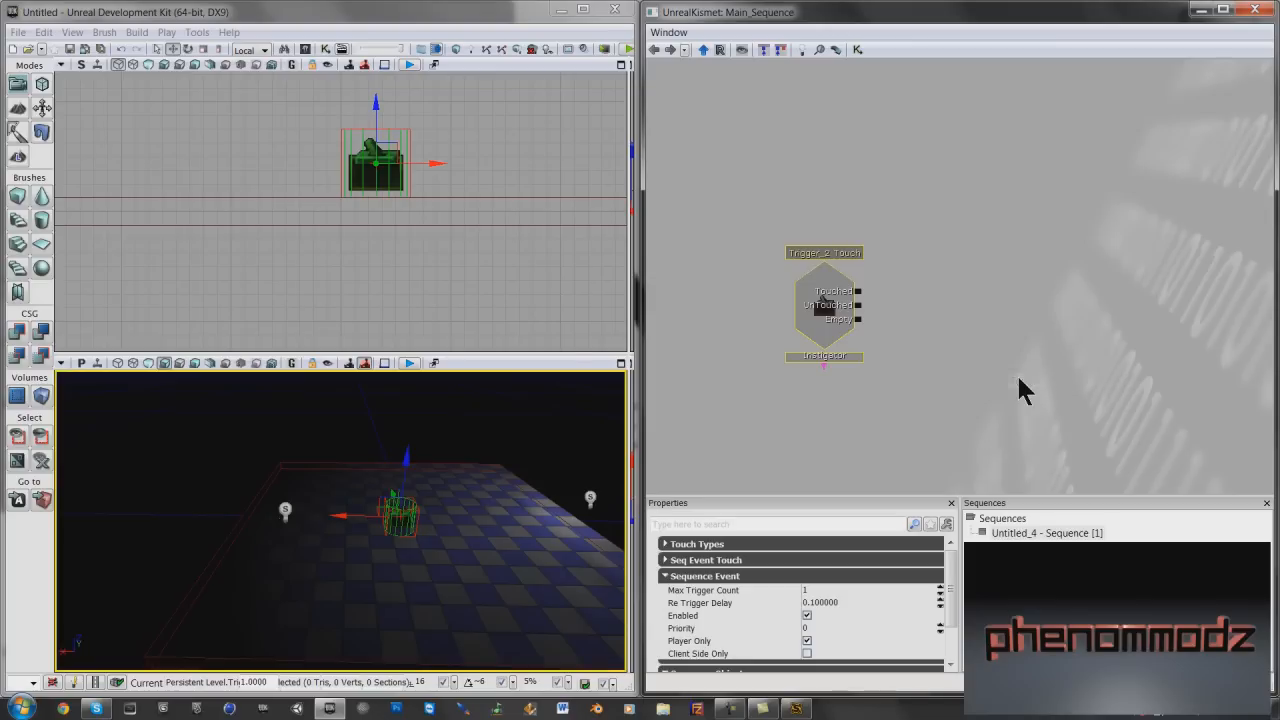
left_click_drag(842, 315, 793, 282)
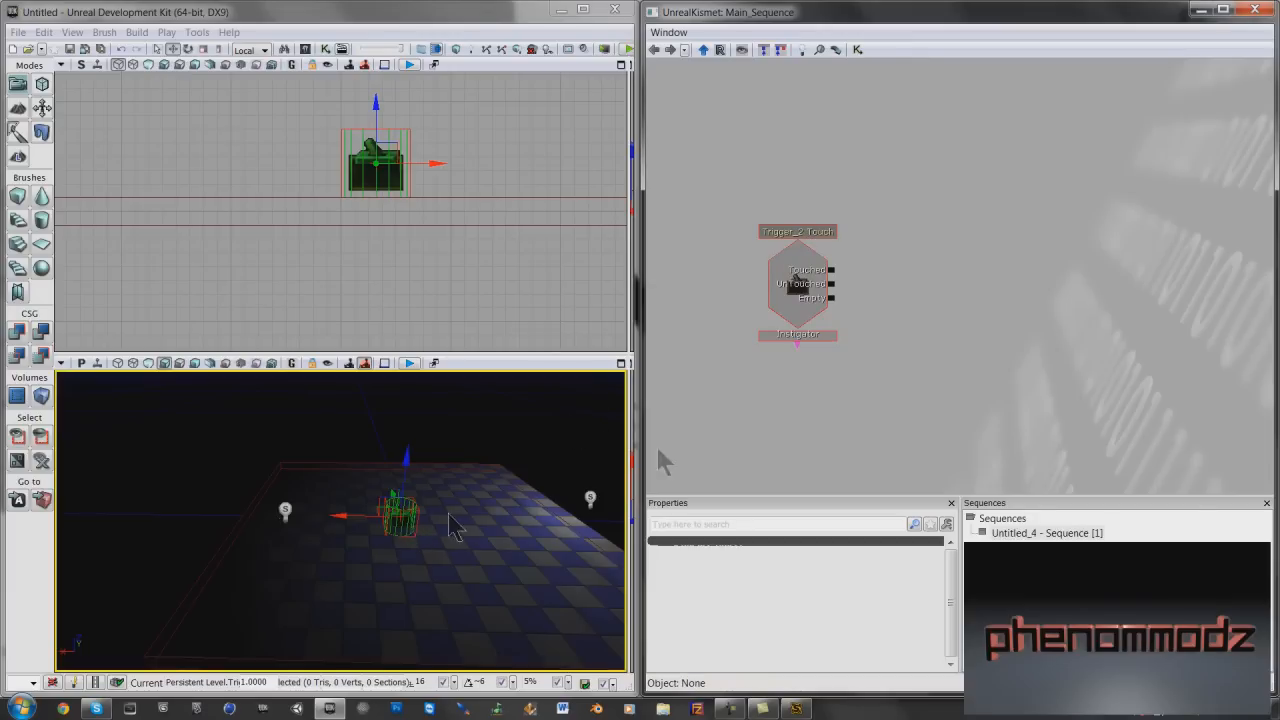
left_click_drag(907, 263, 828, 289)
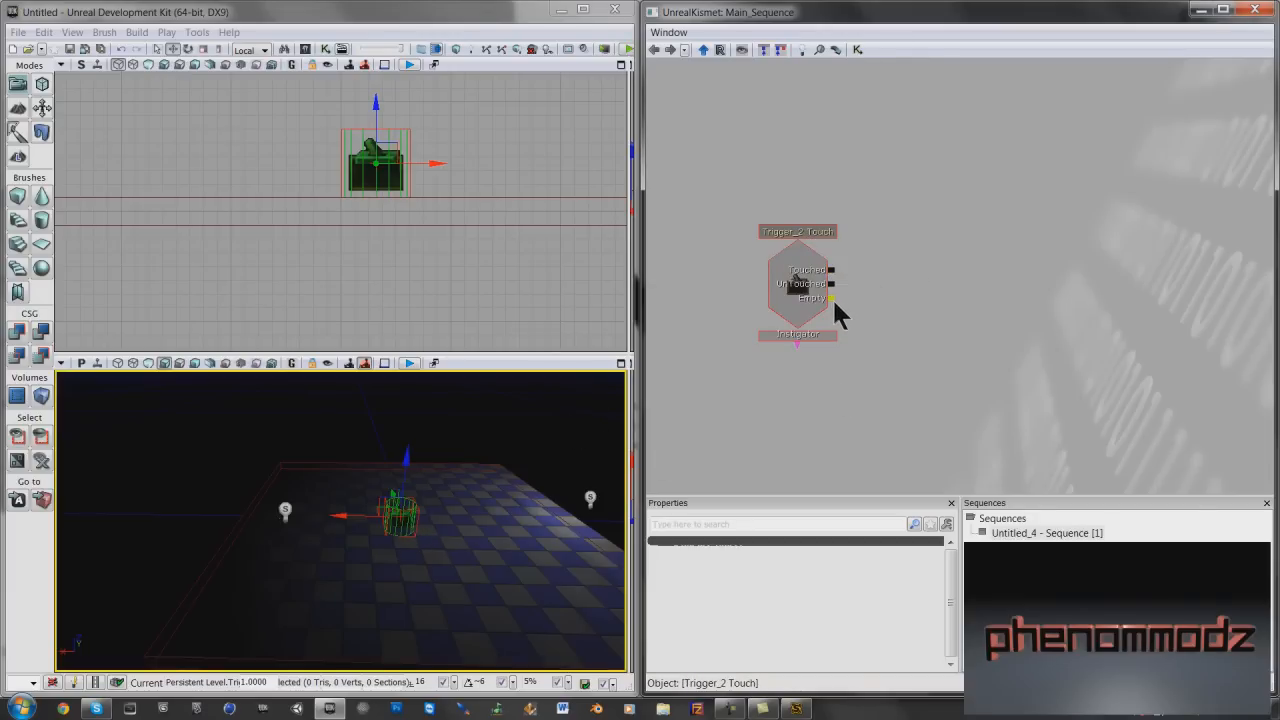
left_click_drag(832, 298, 928, 303)
- Add a Toggle action to the sequence and align it beside the trigger's Touch event
right_click(885, 246)
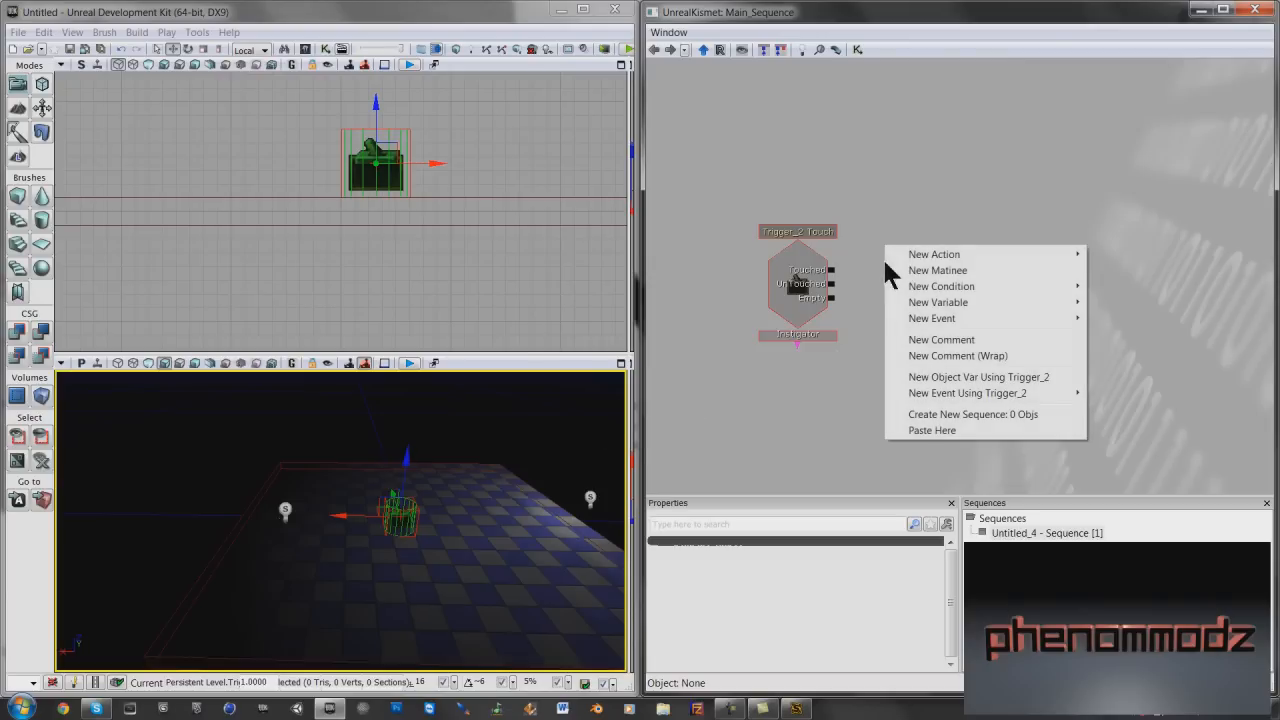
mouse_move(905, 254)
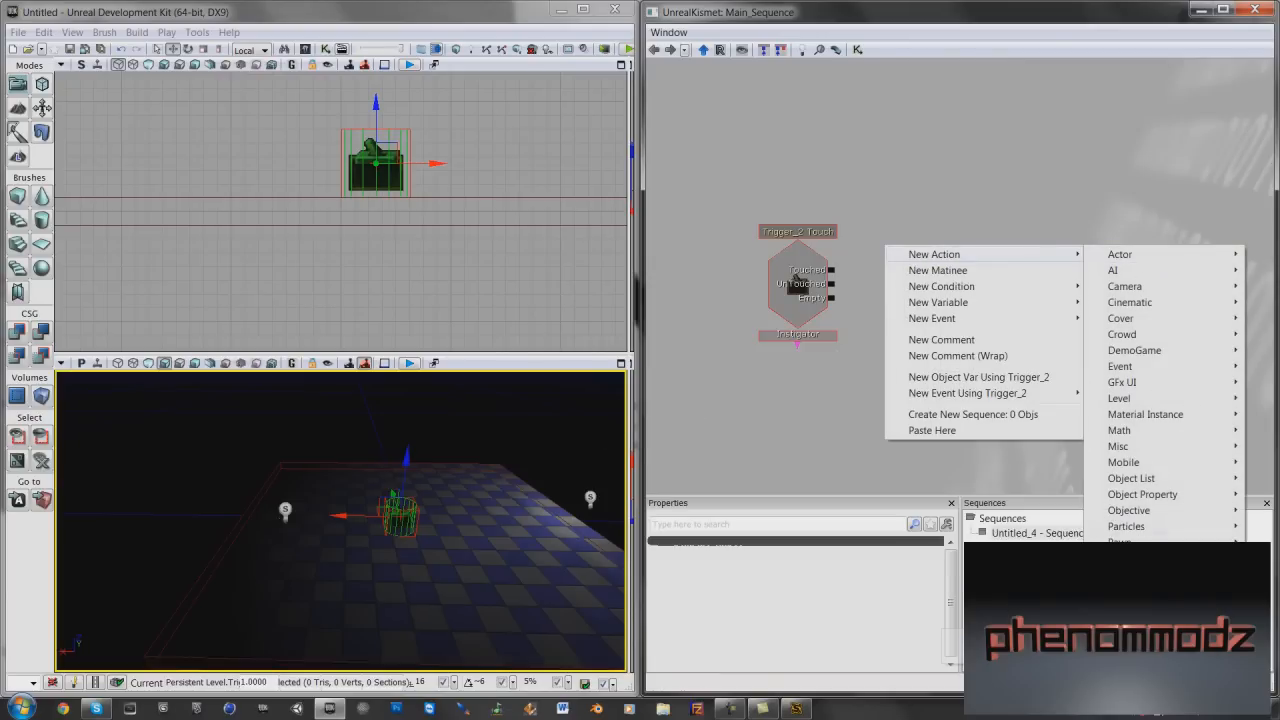
mouse_move(1150, 654)
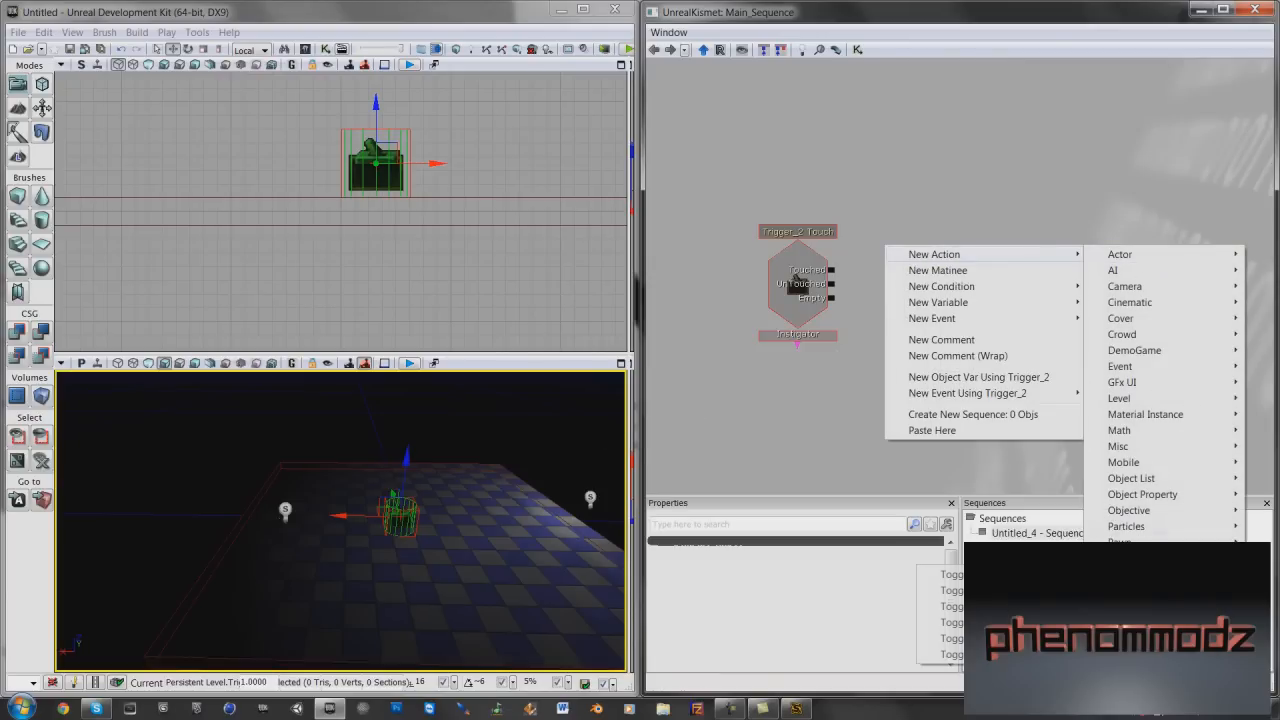
left_click(951, 578)
left_click_drag(911, 298, 888, 284)
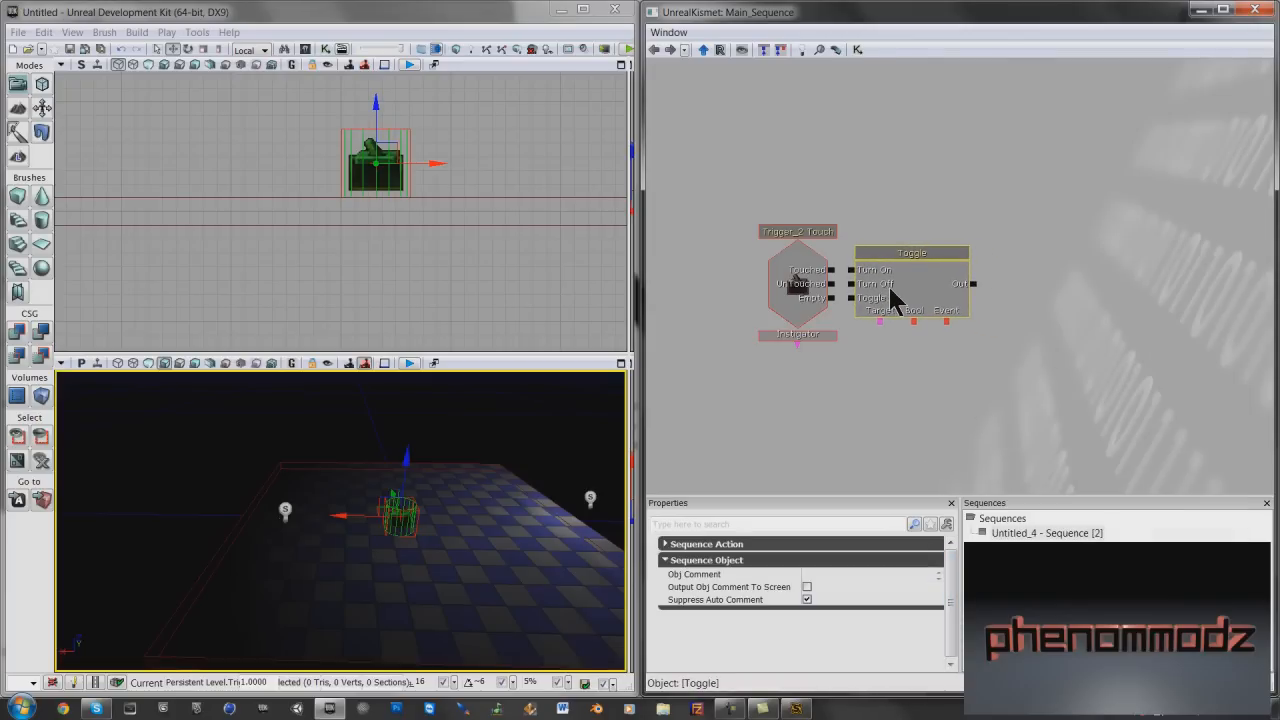
left_click(915, 375)
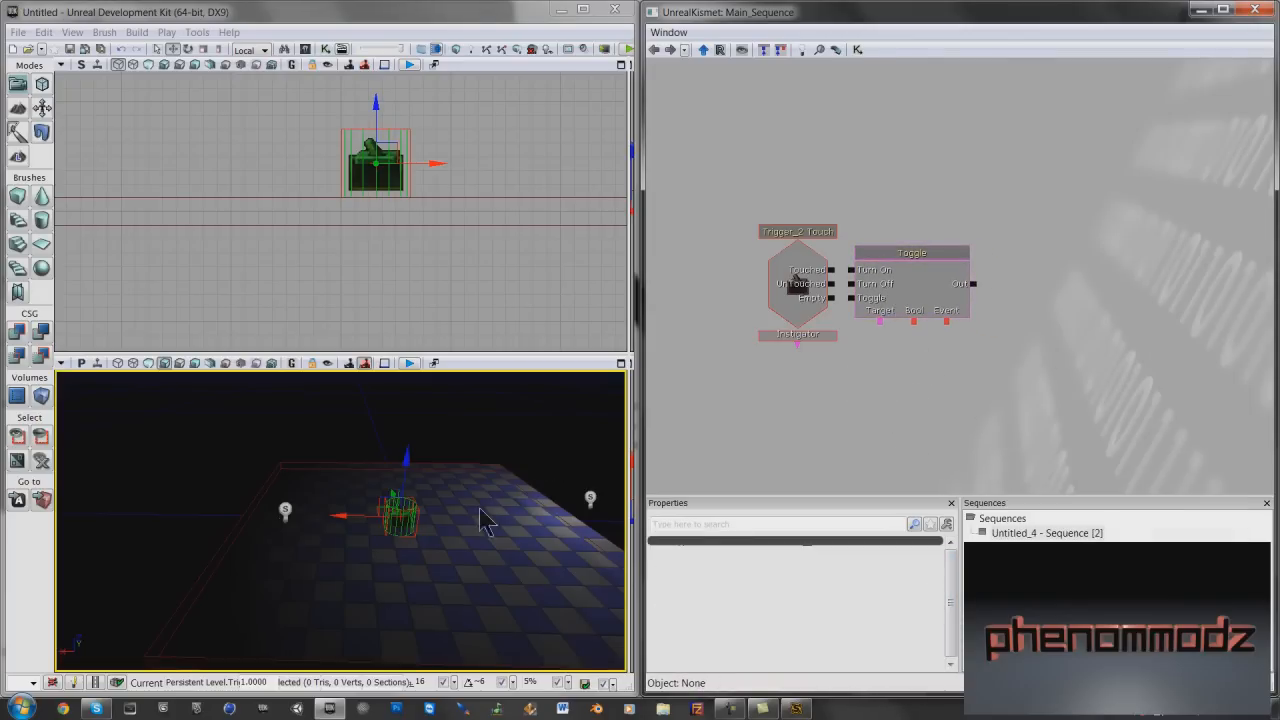
- Add an object variable for the toggleable point light as the Toggle action's Target, and link the event's Touched output to the Toggle input
left_click(286, 515)
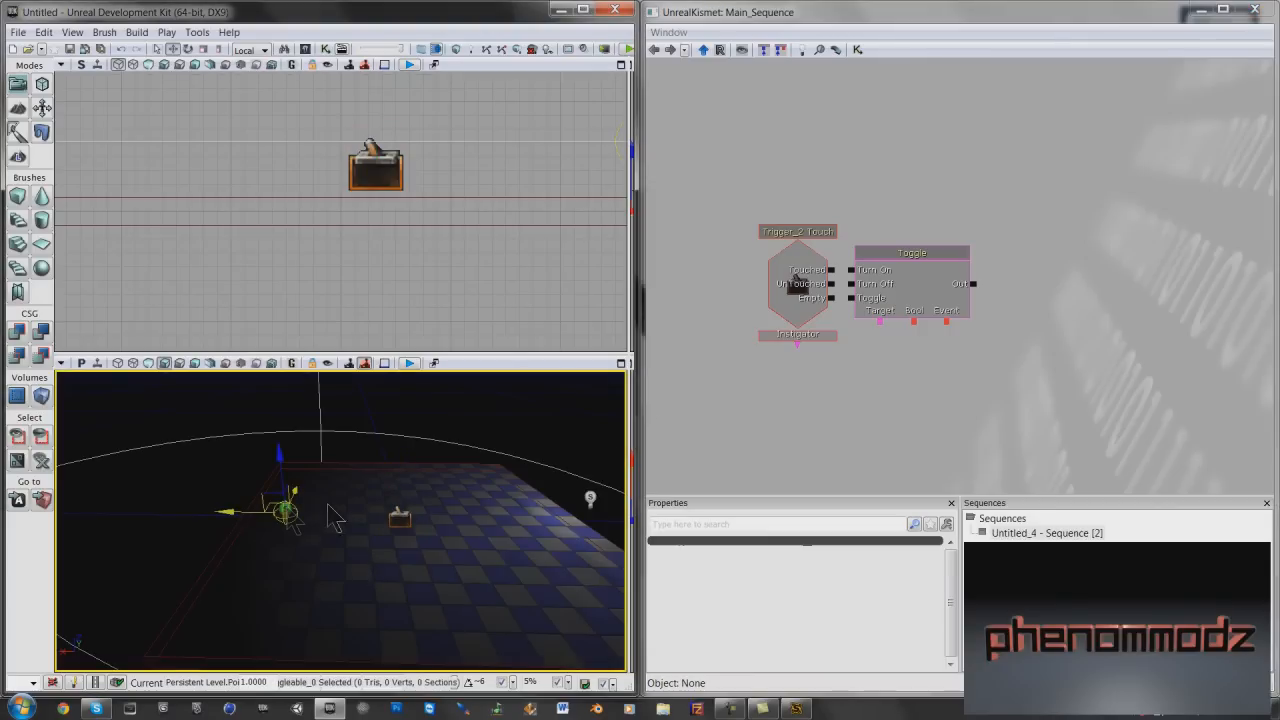
right_click(880, 372)
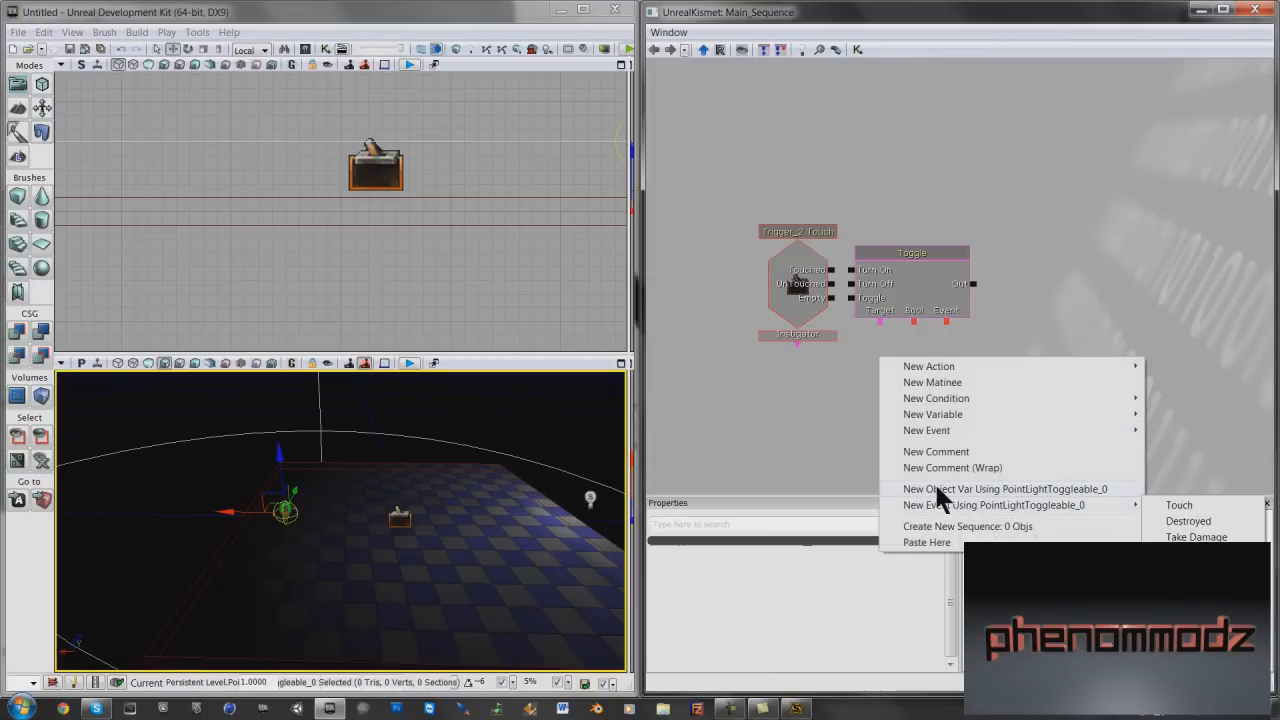
left_click(1012, 490)
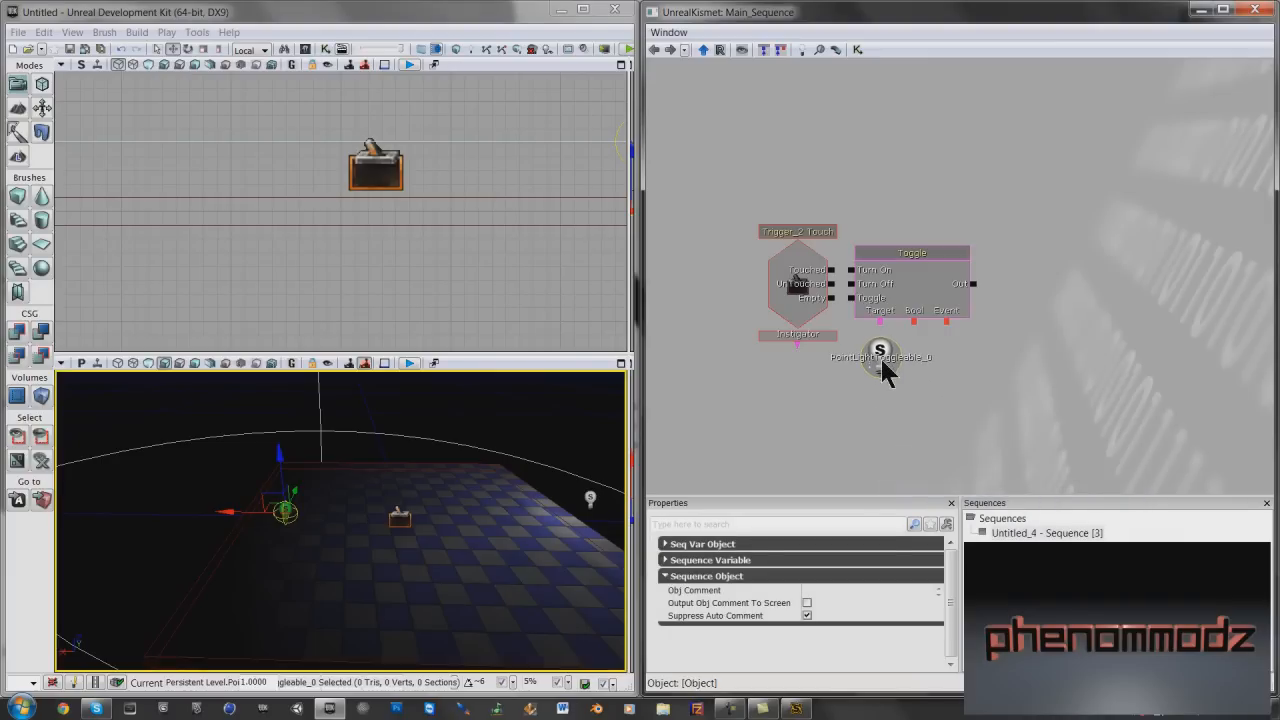
left_click_drag(880, 320, 878, 343)
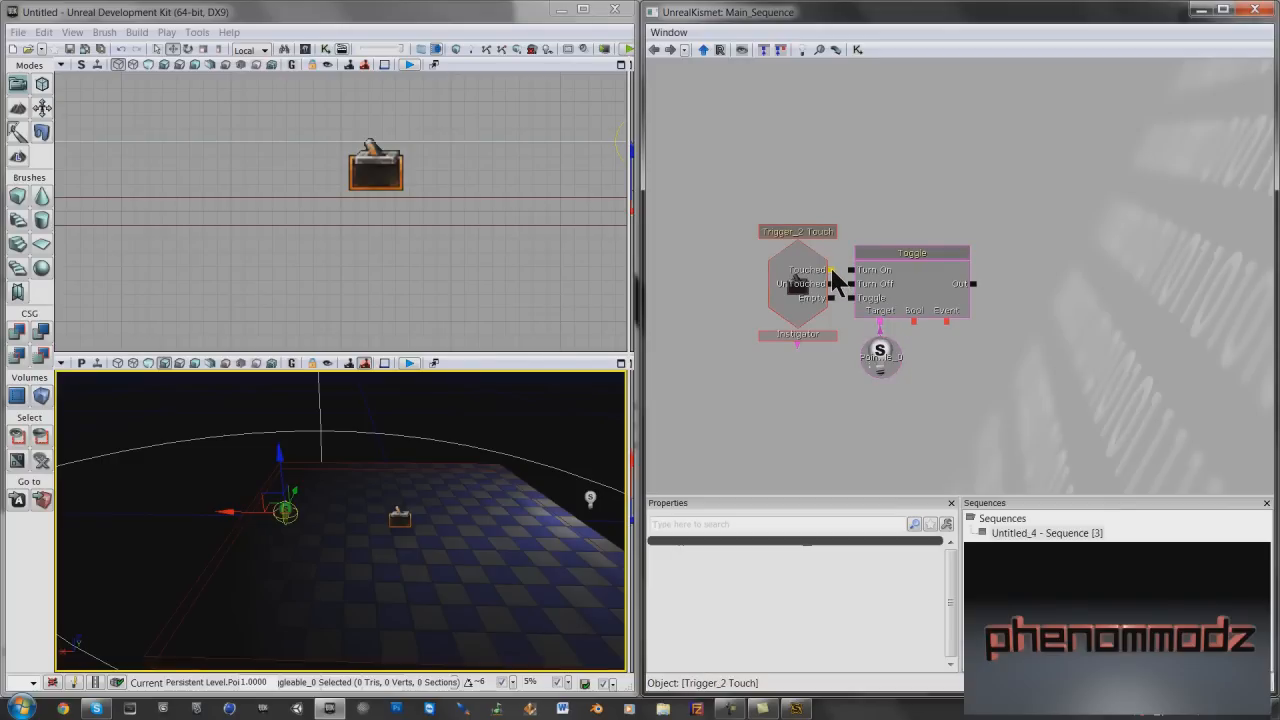
left_click_drag(838, 280, 851, 298)
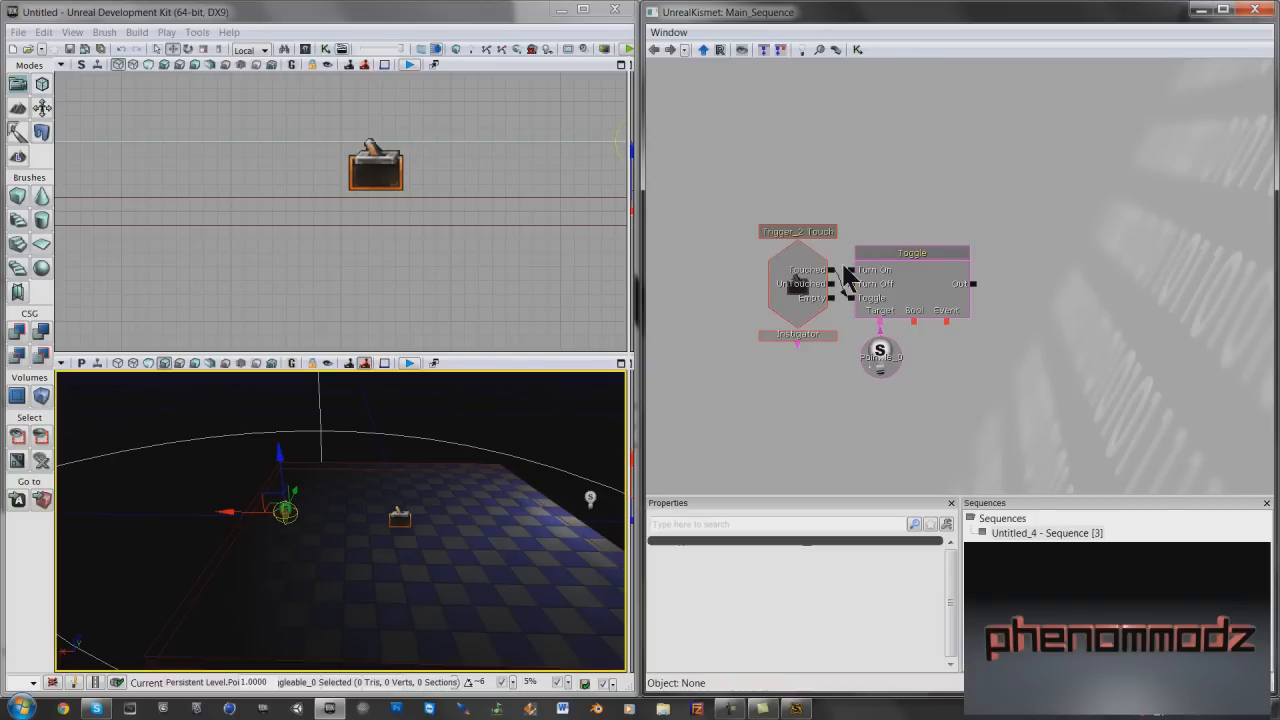
left_click_drag(847, 300, 851, 298)
- Add a wrap comment with the text "Light On/Off" below the Kismet nodes
right_click(784, 383)
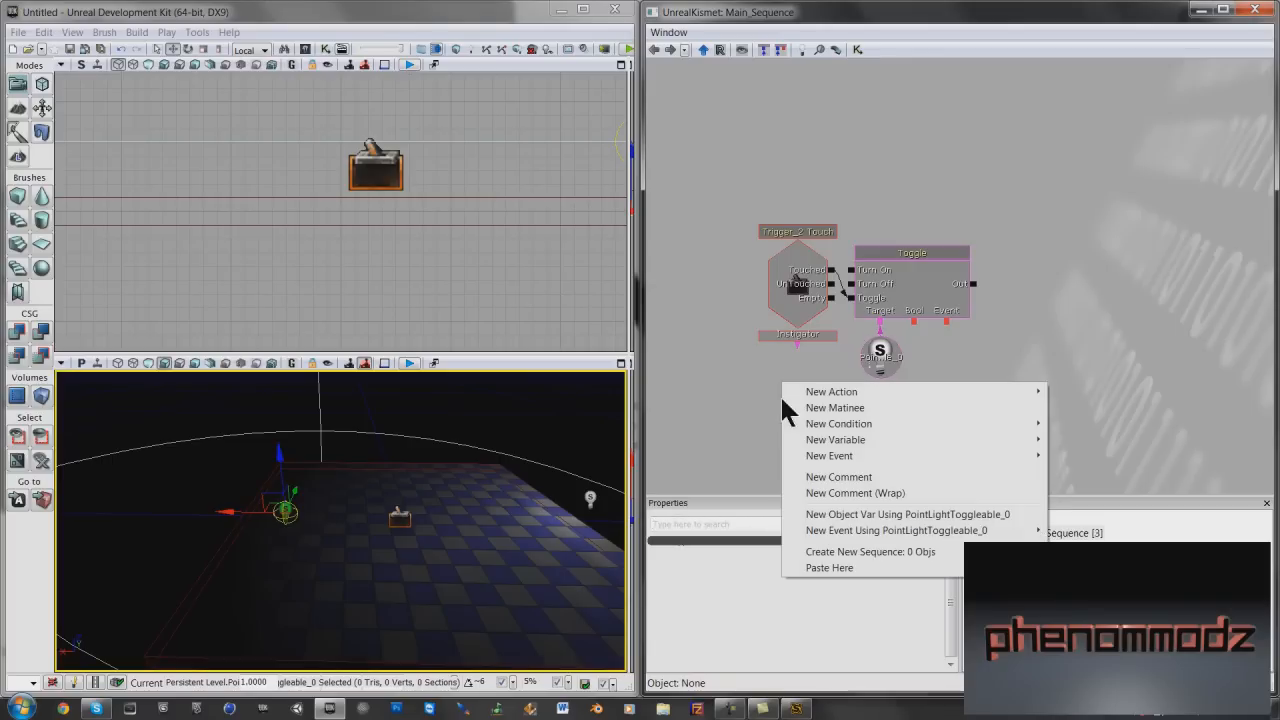
left_click(859, 490)
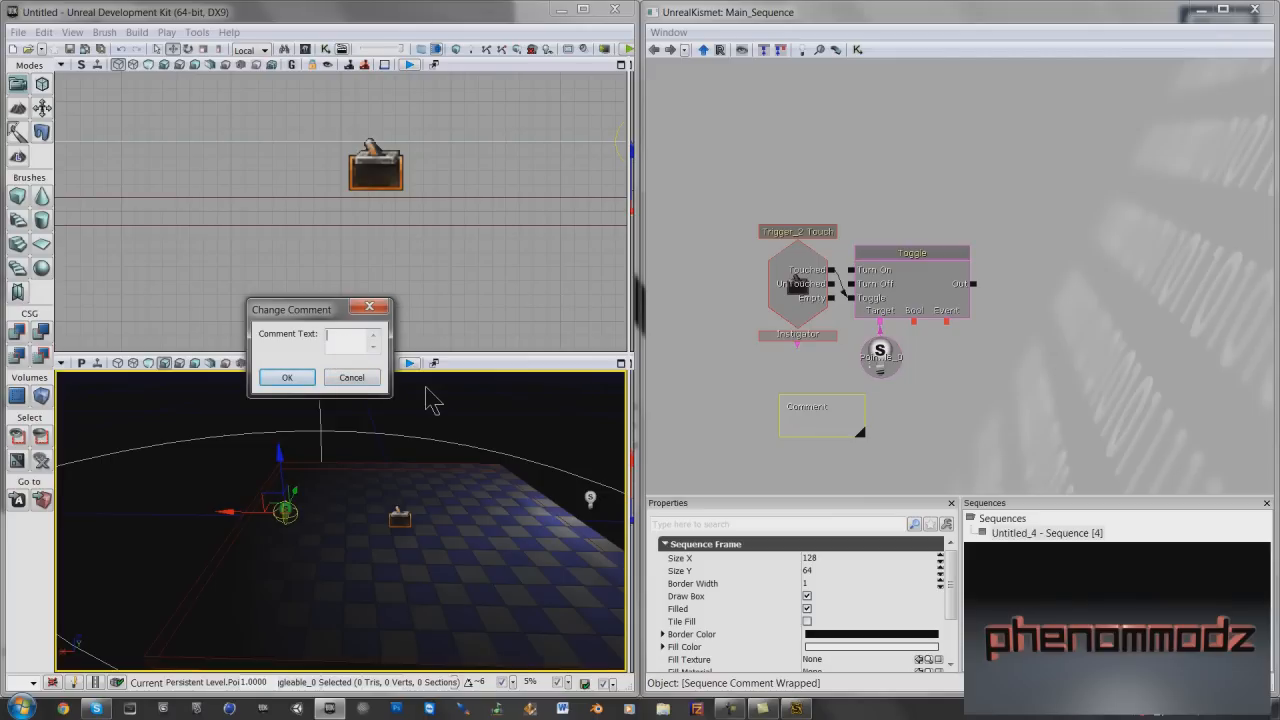
type("Light On/Off")
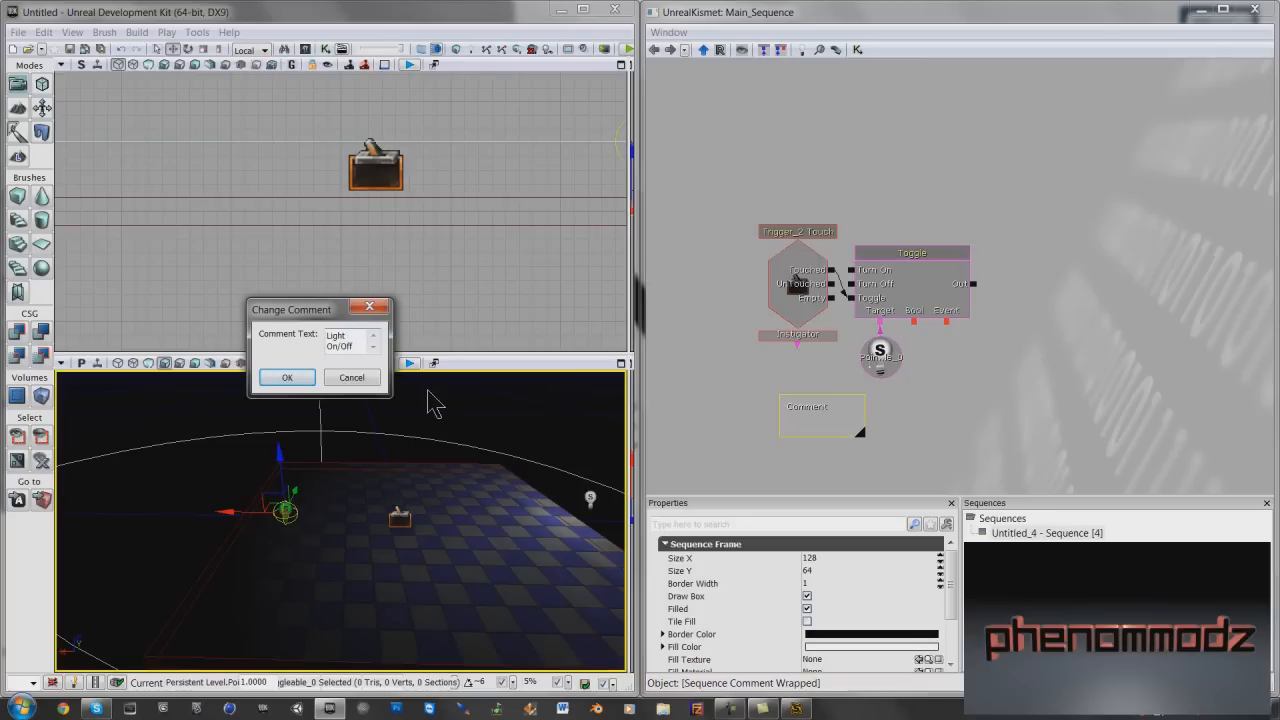
left_click(287, 377)
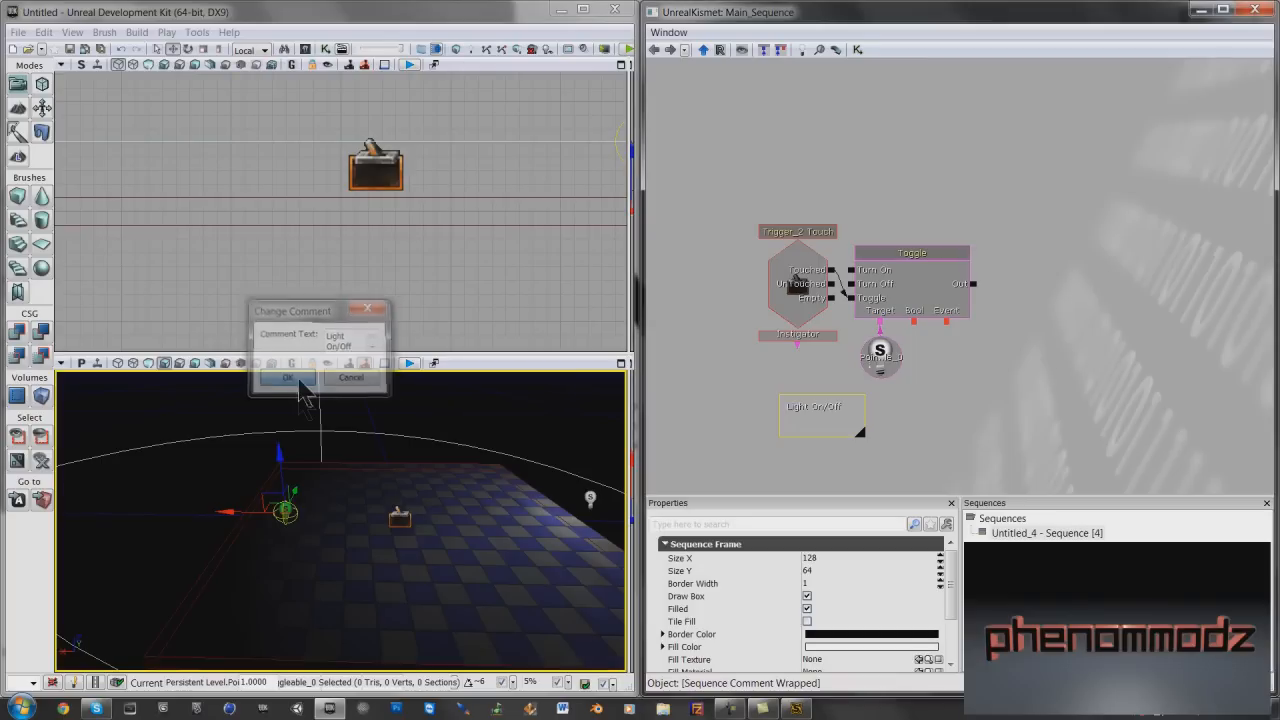
- Move and enlarge the Light On/Off comment box so it frames the Touch event, Toggle action and light variable
left_click_drag(858, 432, 889, 468)
left_click_drag(802, 406, 753, 182)
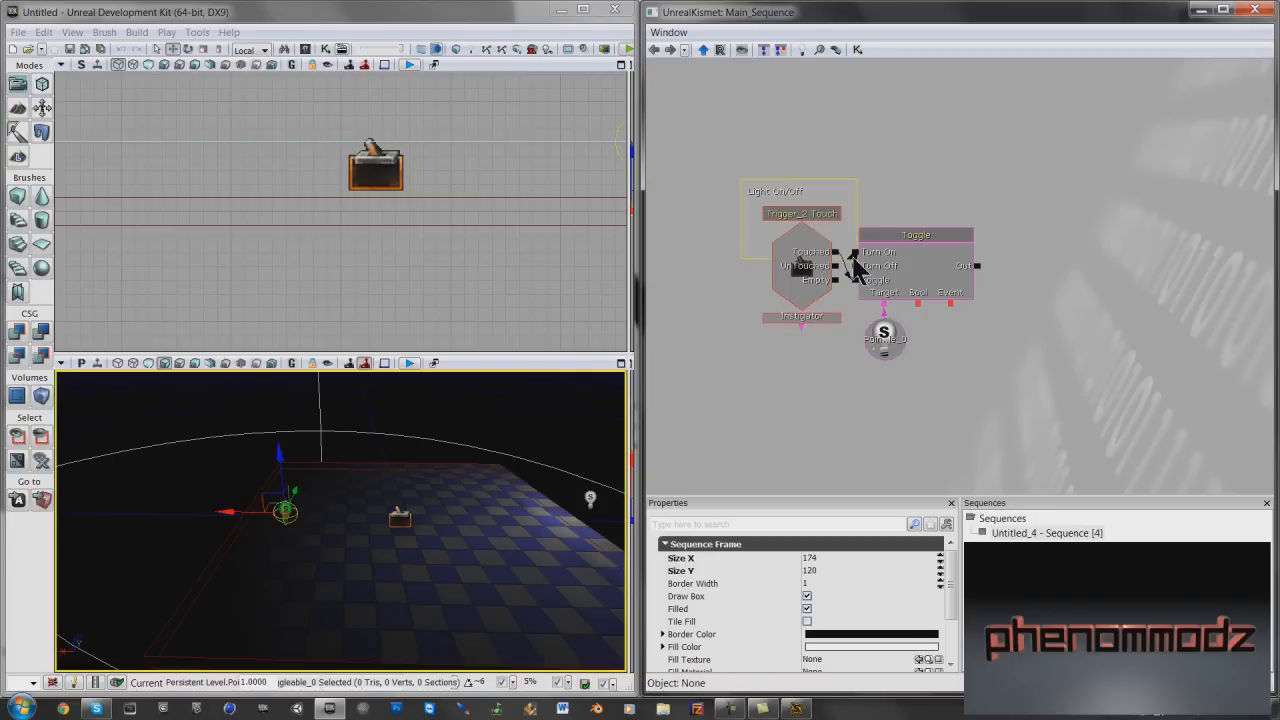
left_click_drag(855, 260, 984, 368)
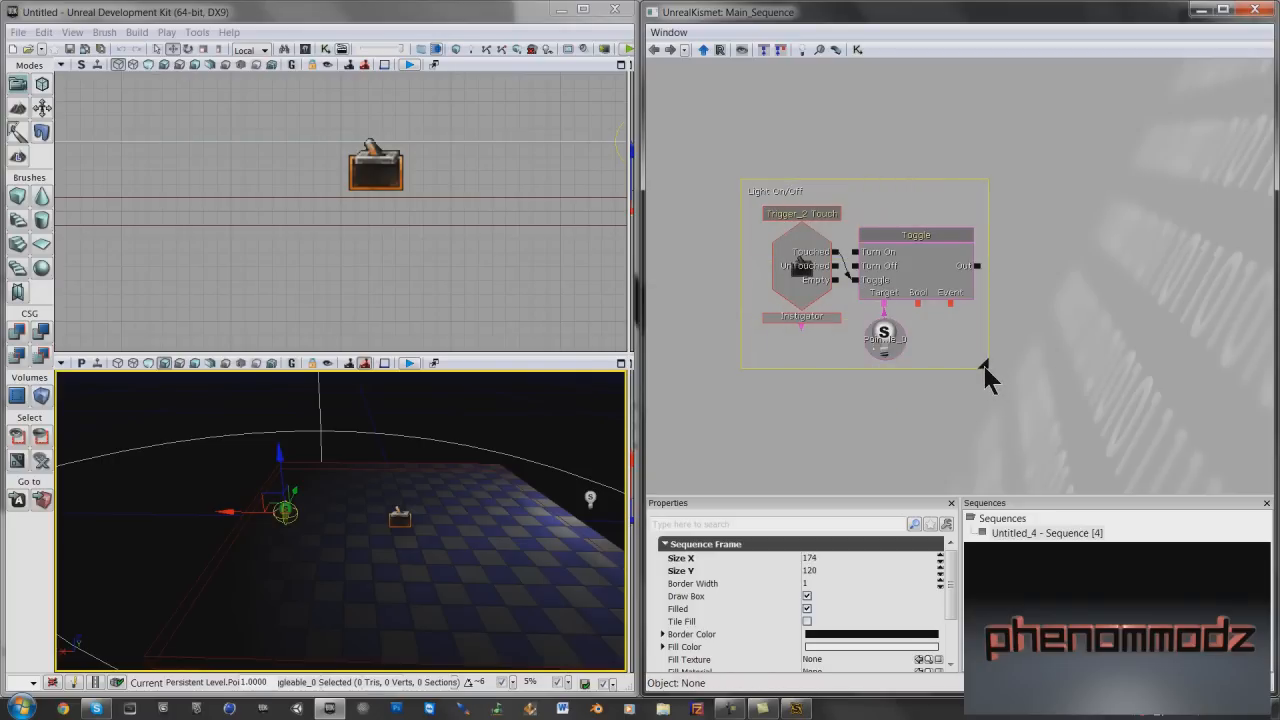
left_click(1071, 374)
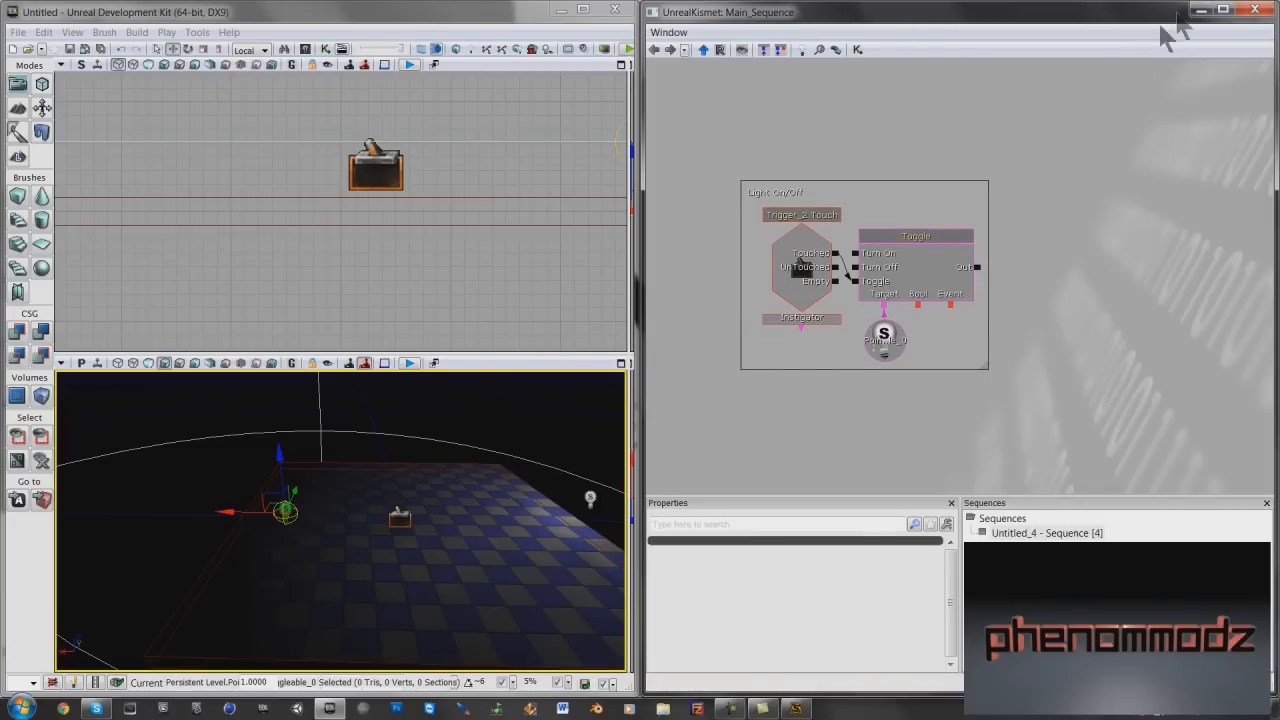
- Close Kismet and show the level in a maximized editor window with only the perspective viewport
left_click(1255, 15)
left_click_drag(490, 18, 694, 5)
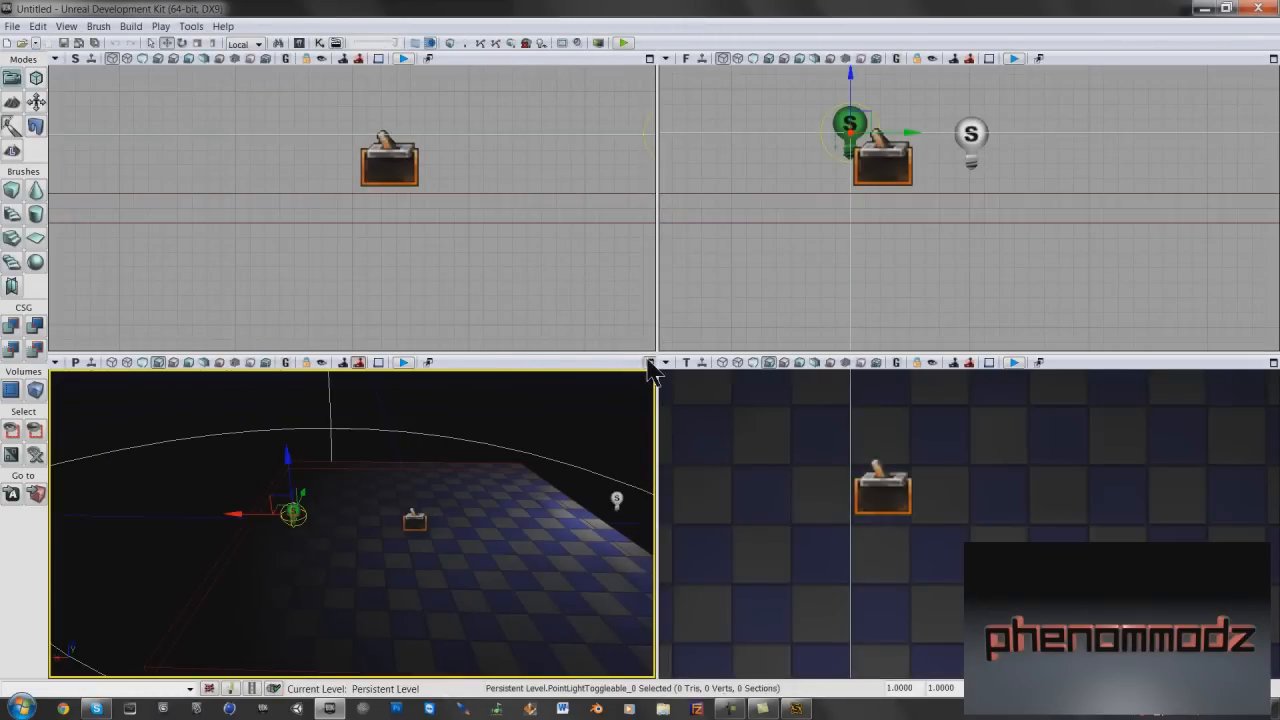
left_click(649, 362)
mouse_move(702, 306)
right_mouse_down()
mouse_move(829, 368)
mouse_move(712, 311)
right_mouse_up()
scroll(712, 311, "down", 3)
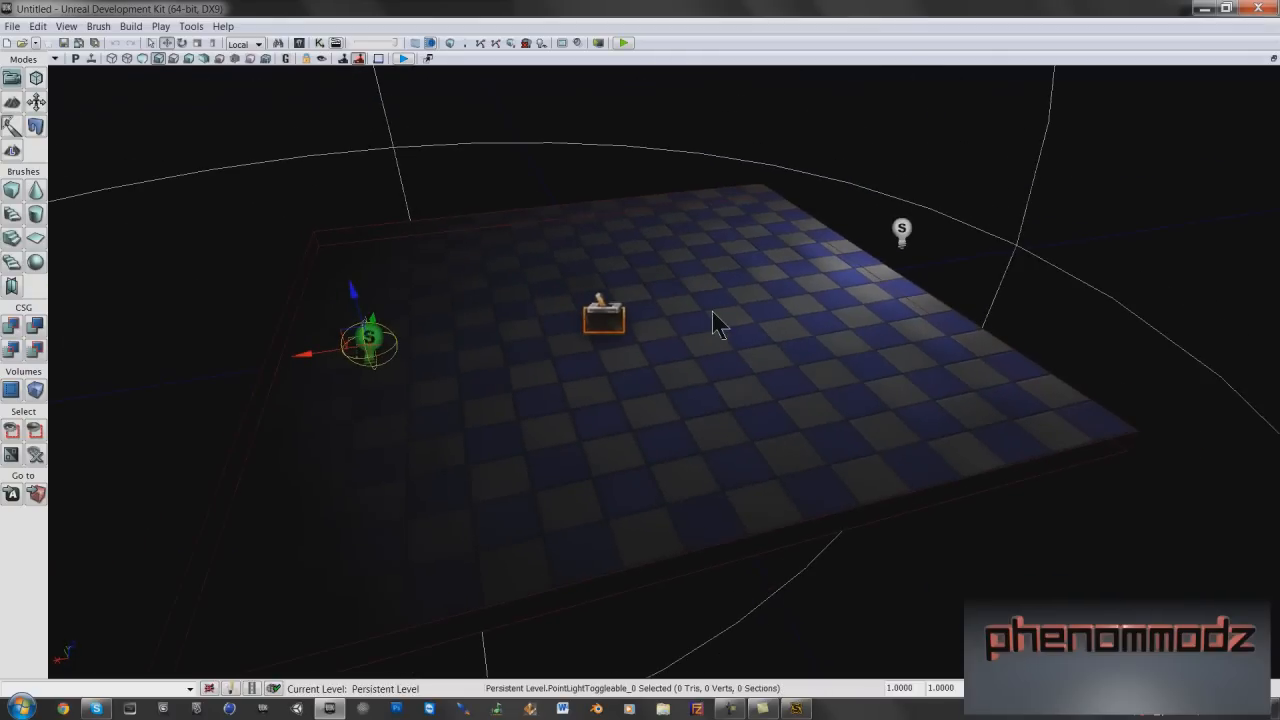
- Build the level, including its lighting, and dismiss the Map Check report
left_click(510, 43)
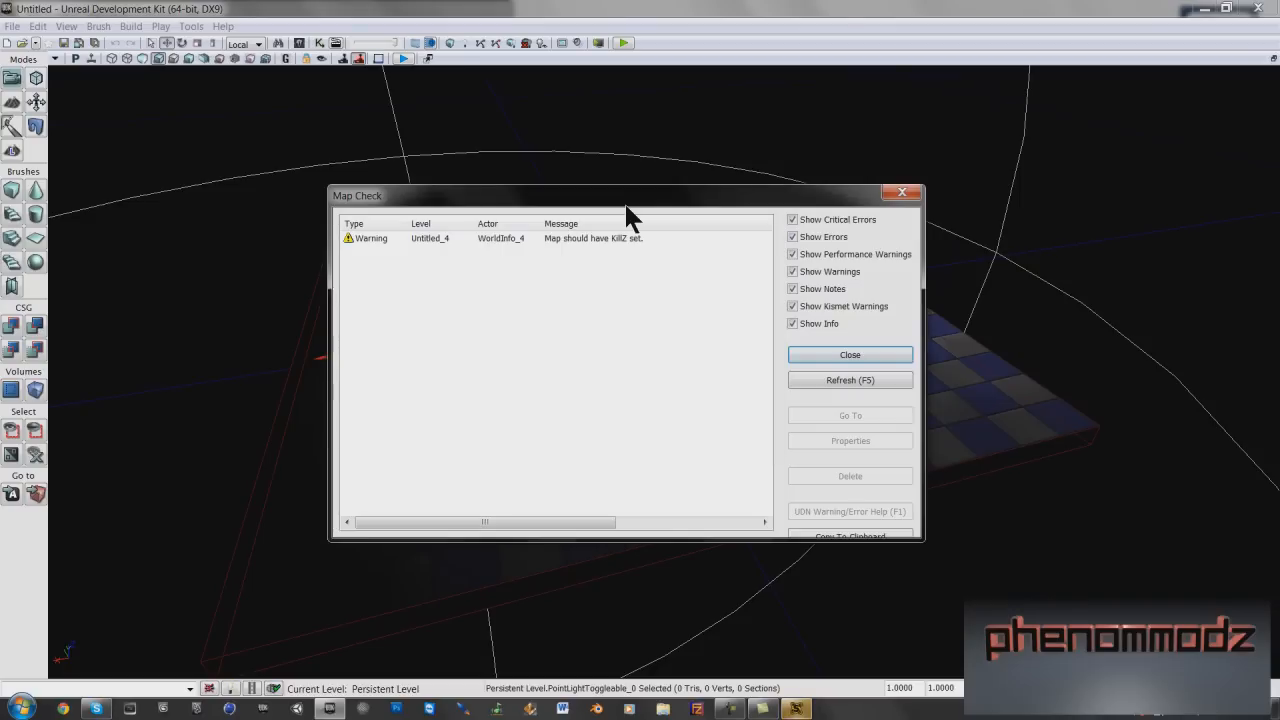
left_click(846, 355)
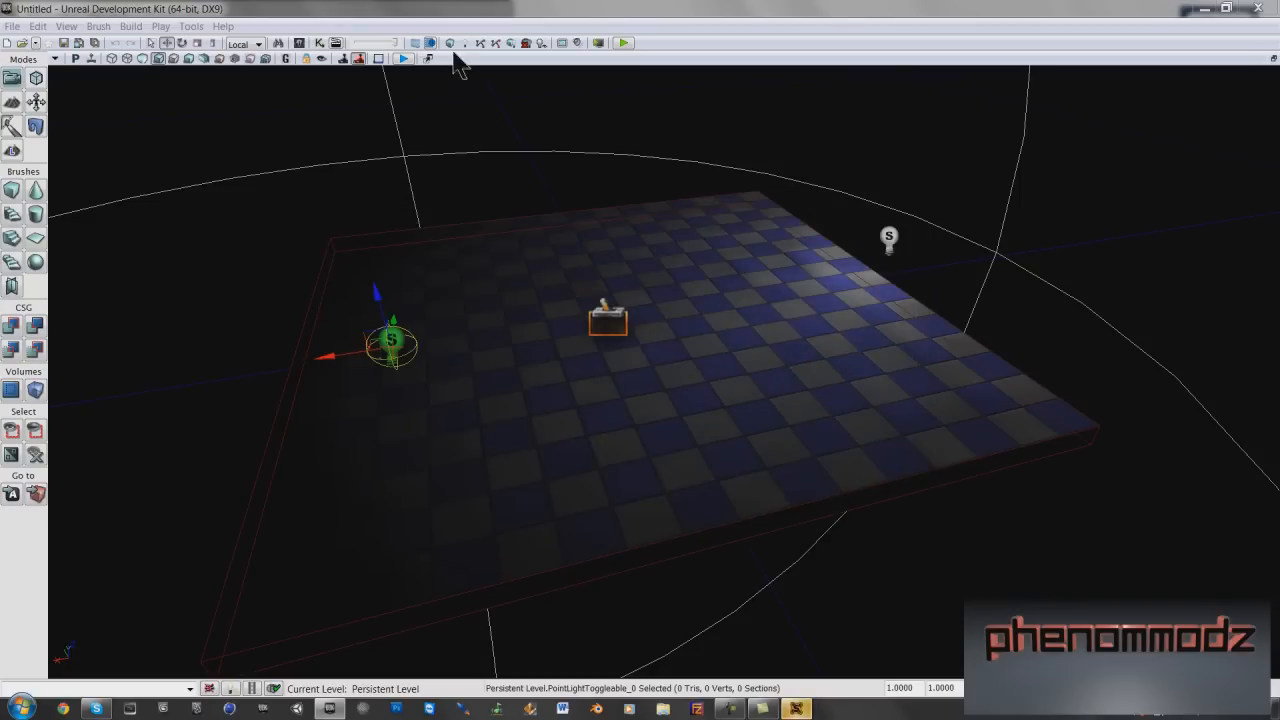
- Play the level from a spot on the floor, walk repeatedly into the trigger to test the light, and end the preview
right_click(788, 295)
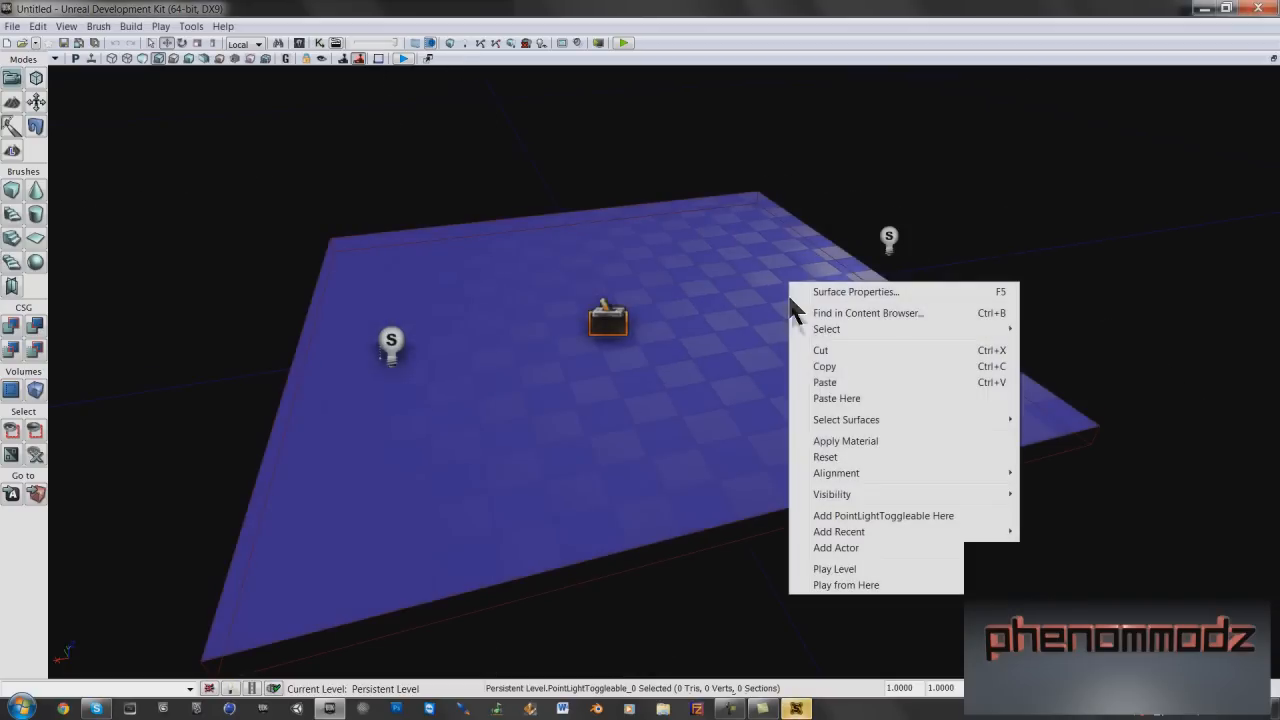
left_click(822, 586)
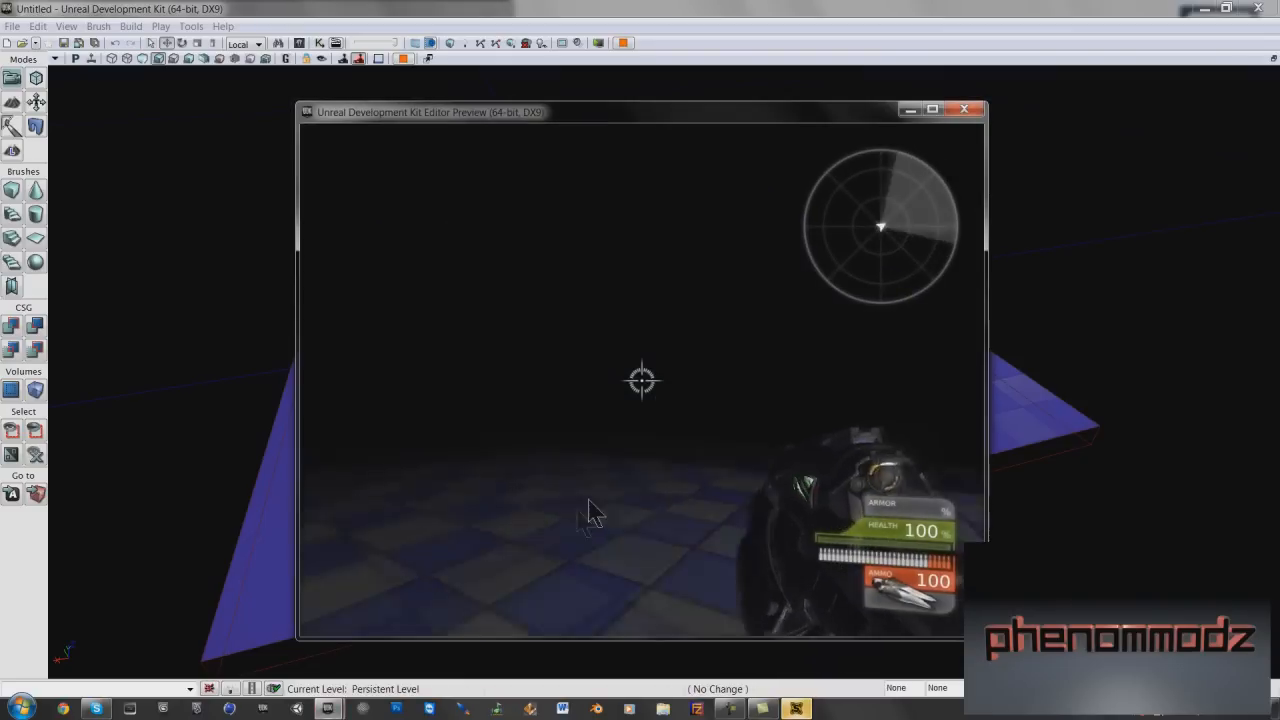
key("w")
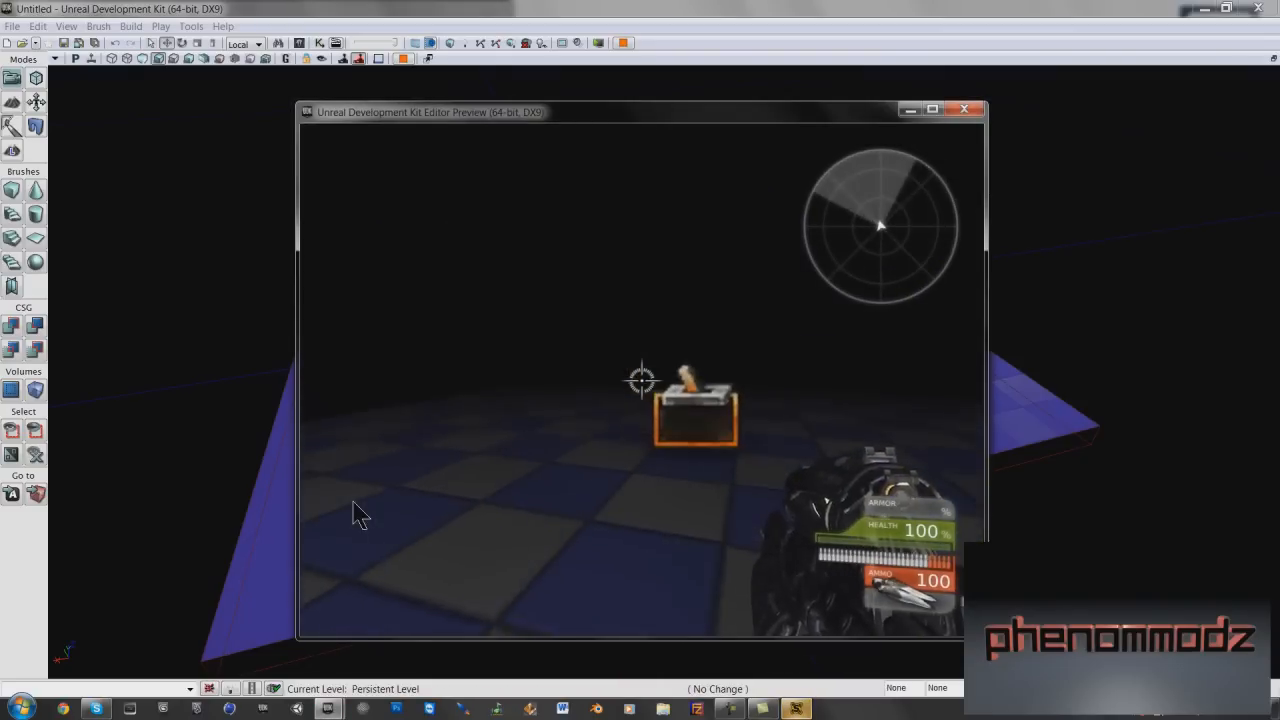
key("s")
key("w")
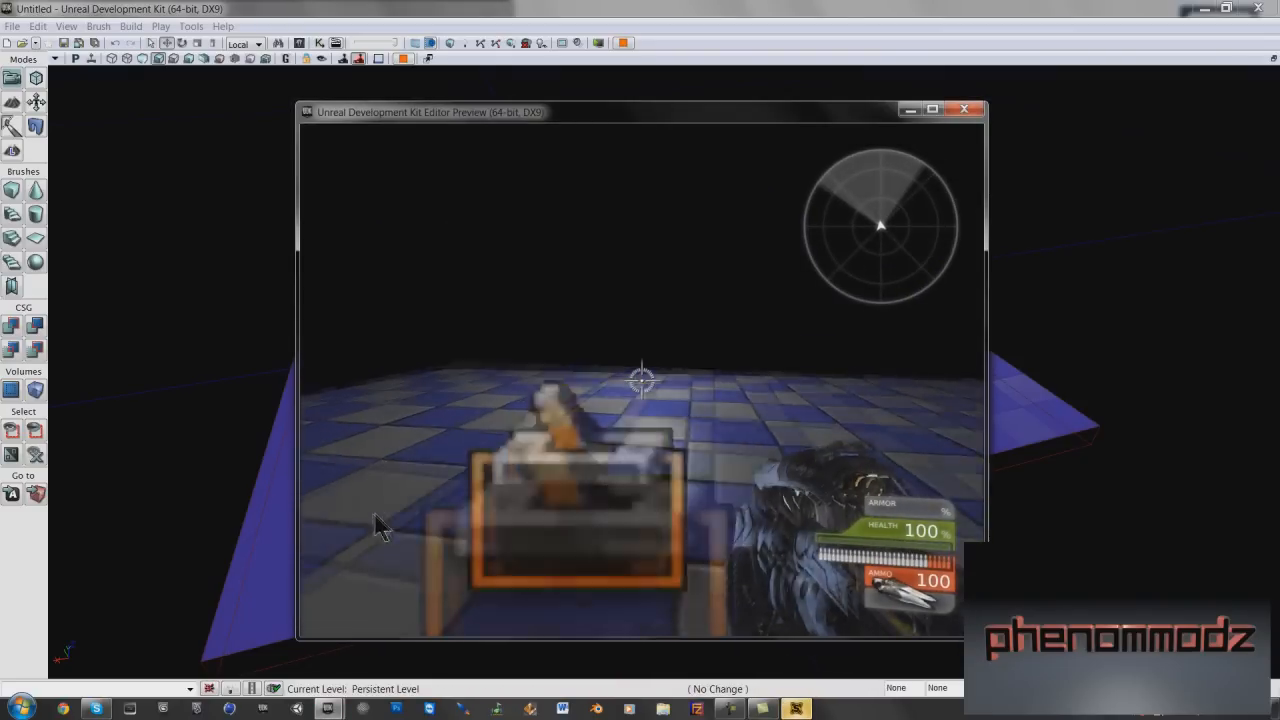
key("s")
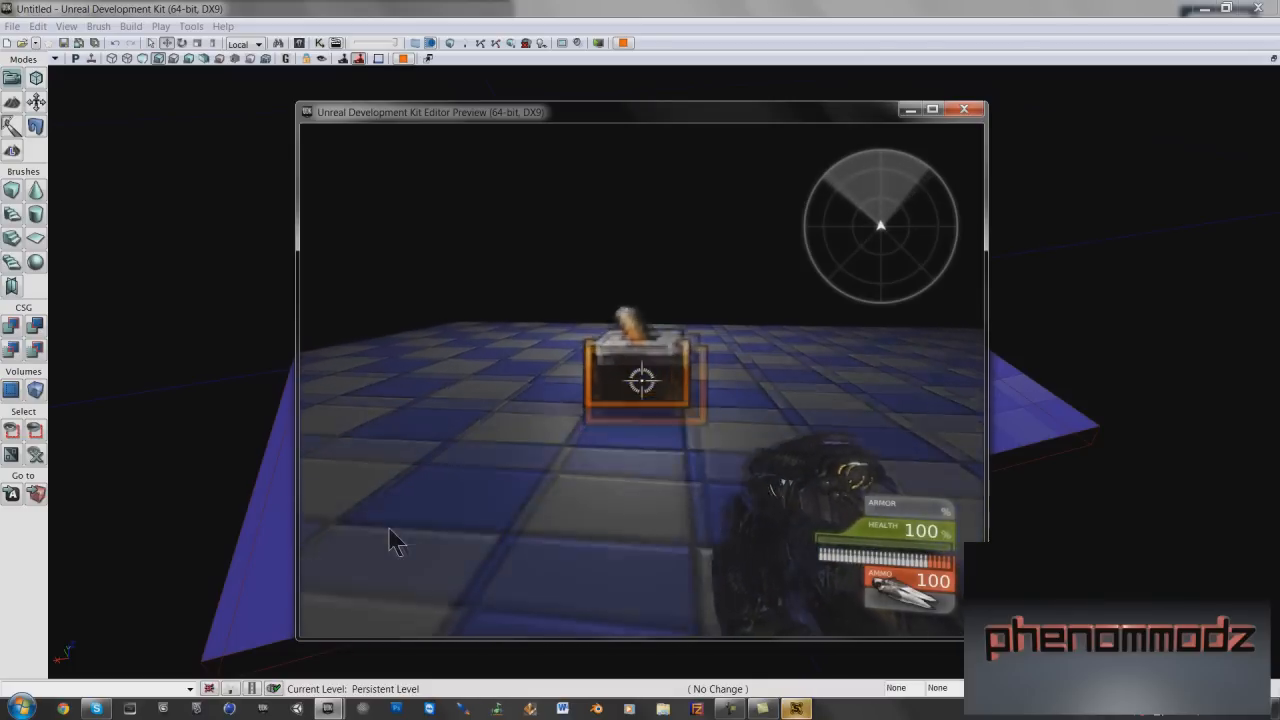
key("w")
key("s")
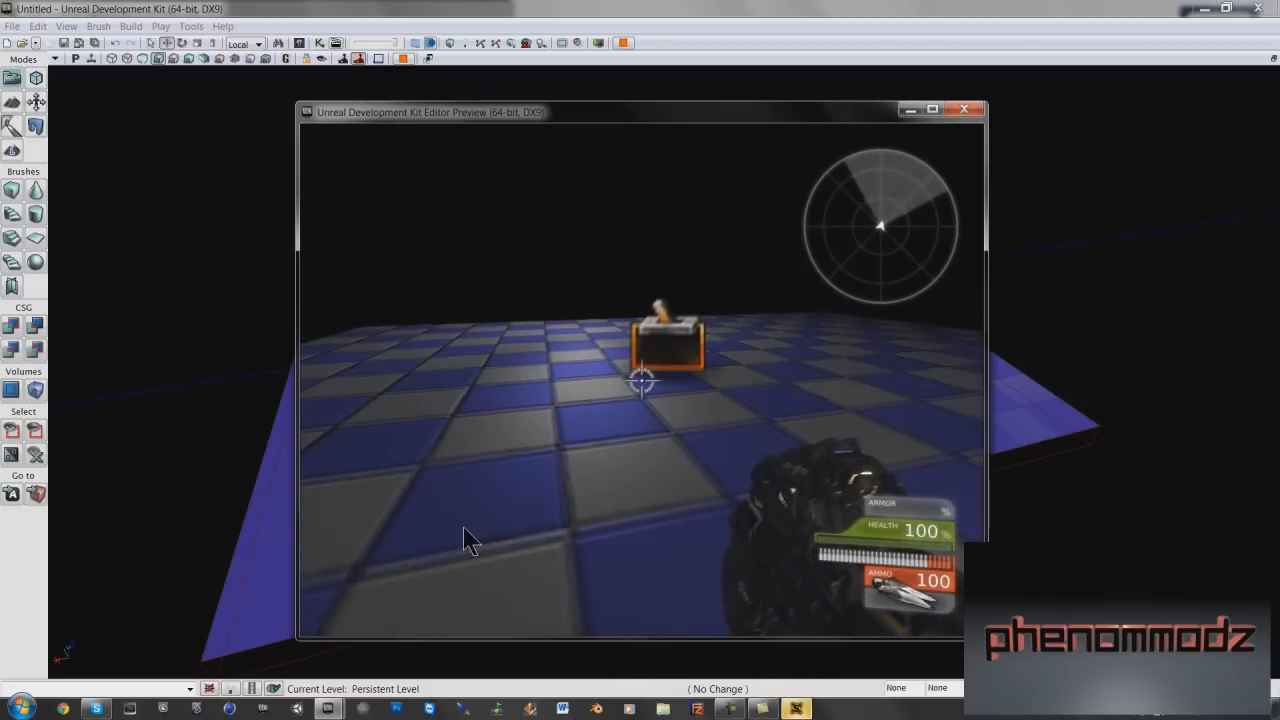
key("w")
key("Escape")
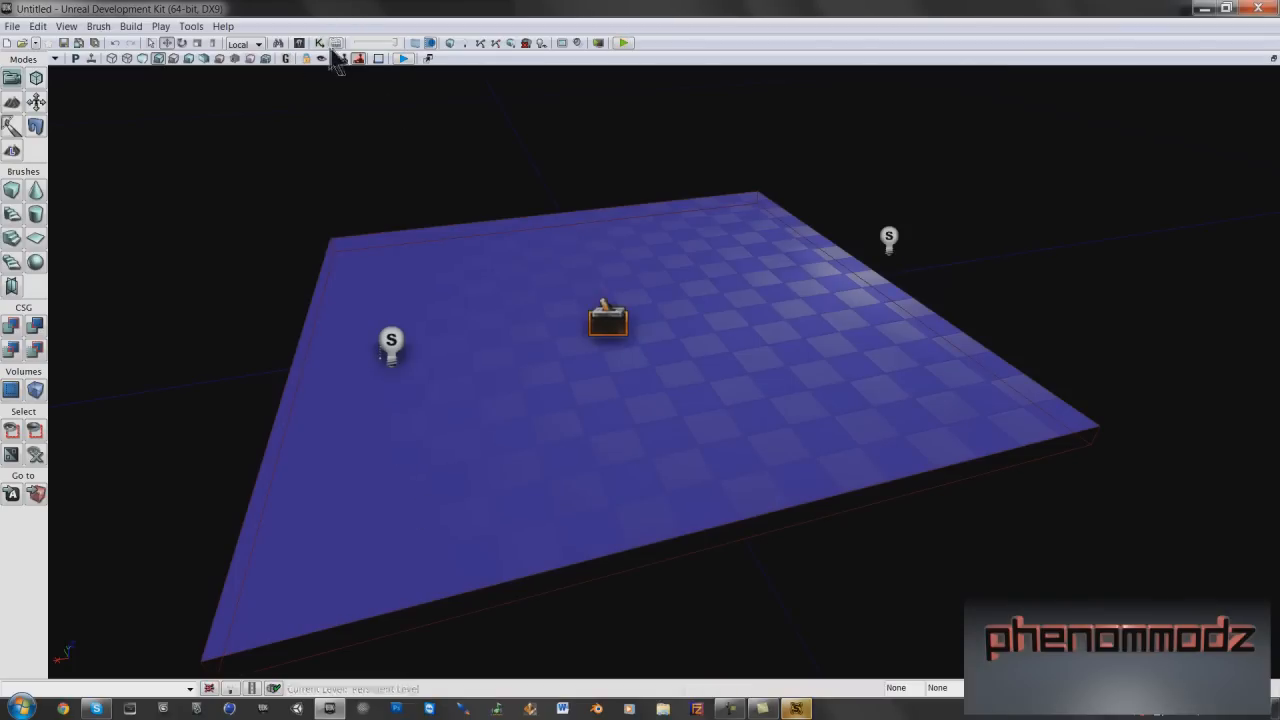
- Set the trigger's Touch event Max Trigger Count to 999999 in Kismet, and close Kismet
left_click(319, 43)
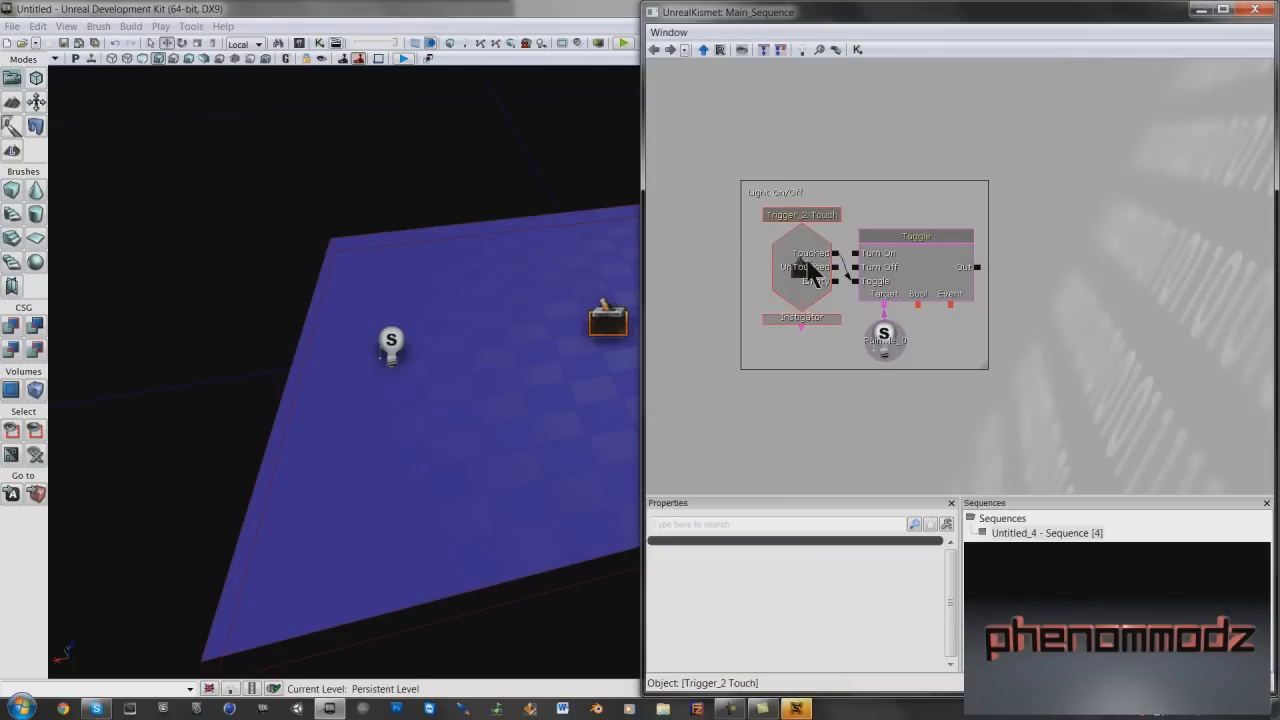
left_click(803, 268)
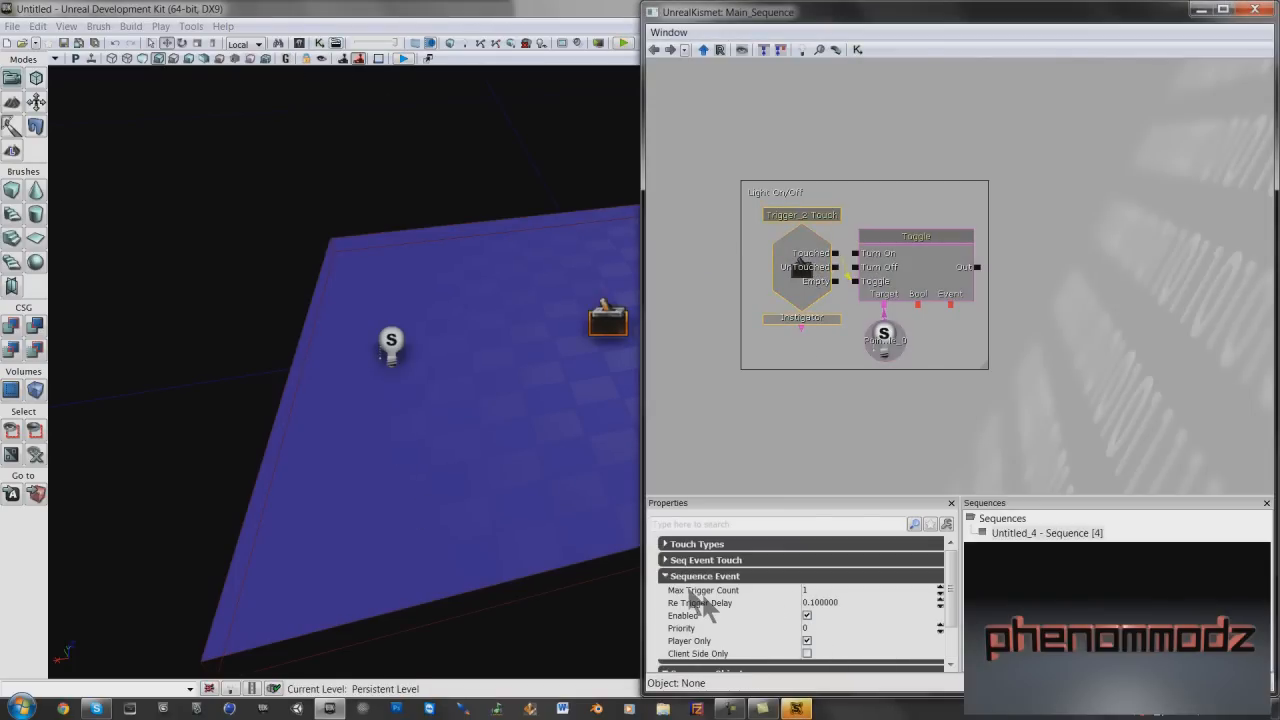
left_click(816, 589)
type("99")
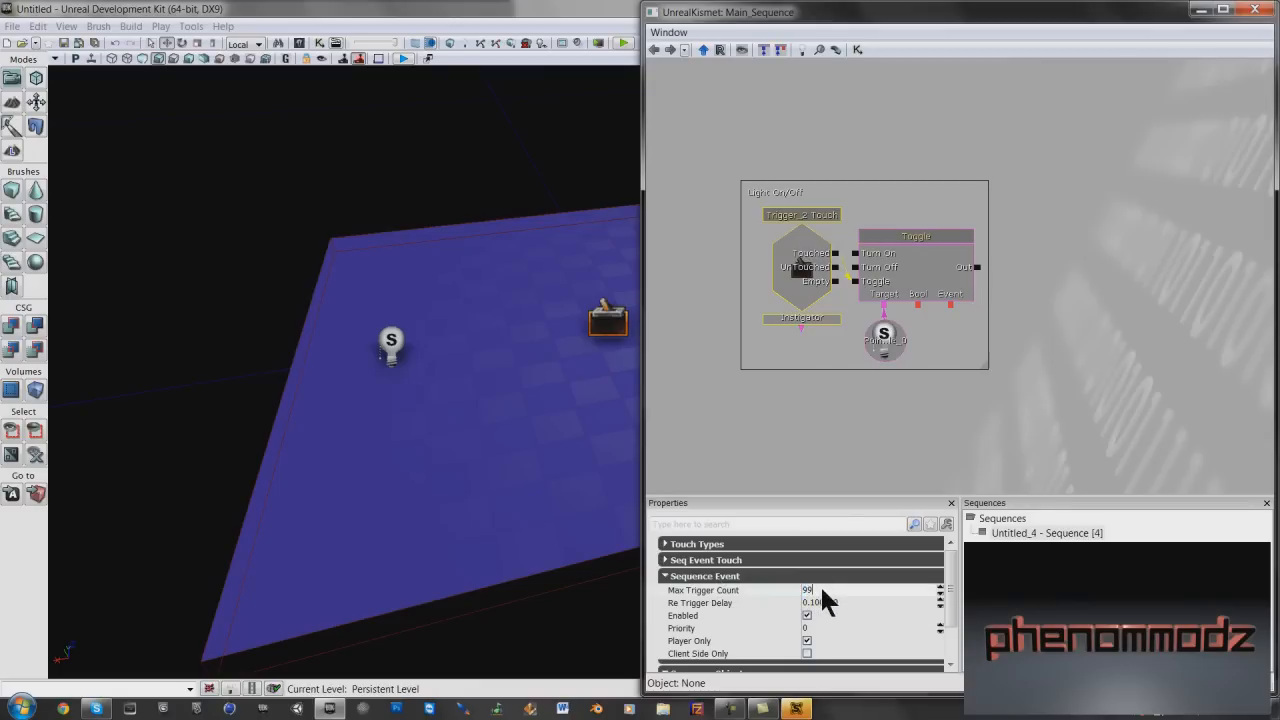
type("9999")
key("Return")
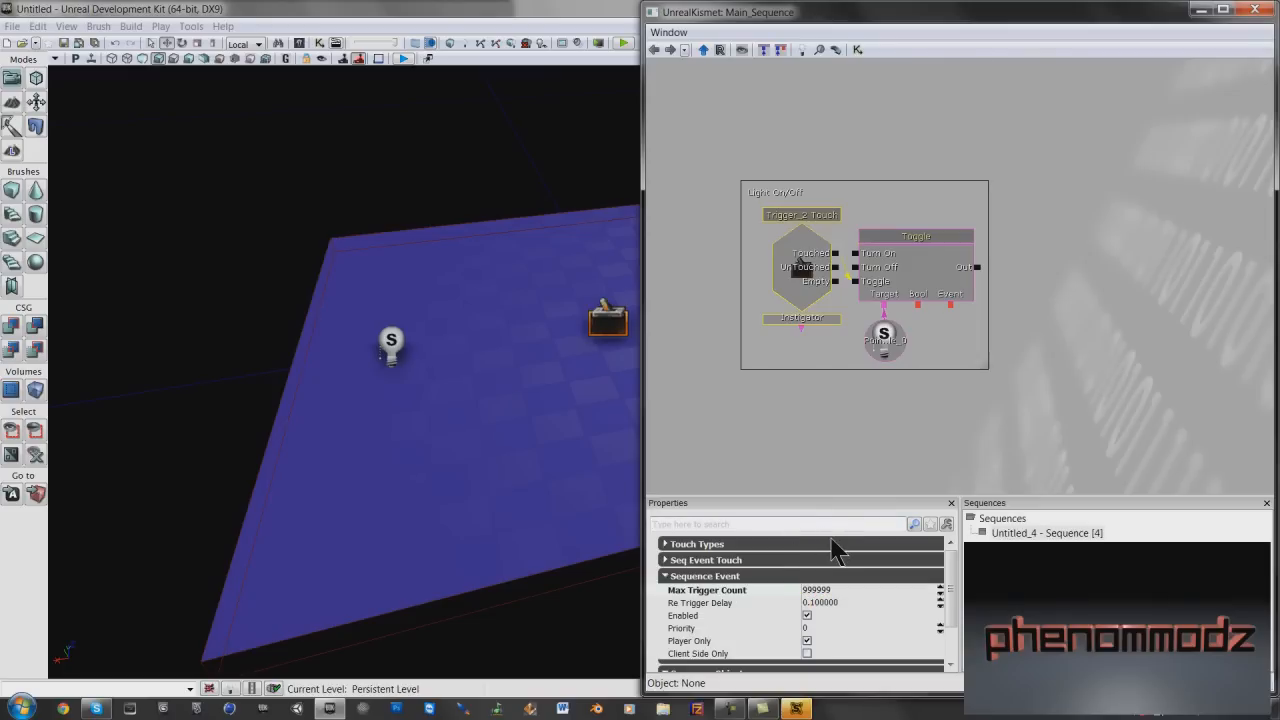
left_click(1254, 11)
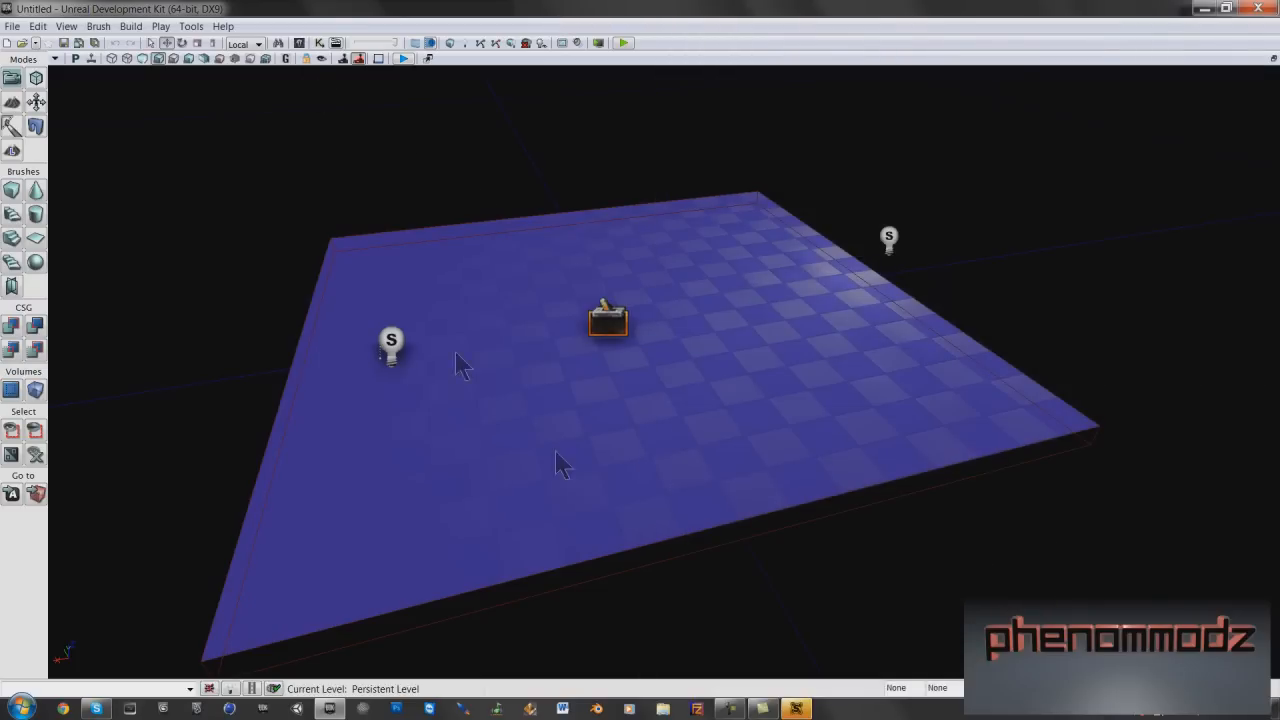
- Play the level from the floor again, walk in and out of the trigger many times to test repeated light toggling, and end the preview
right_click(772, 284)
left_click(848, 577)
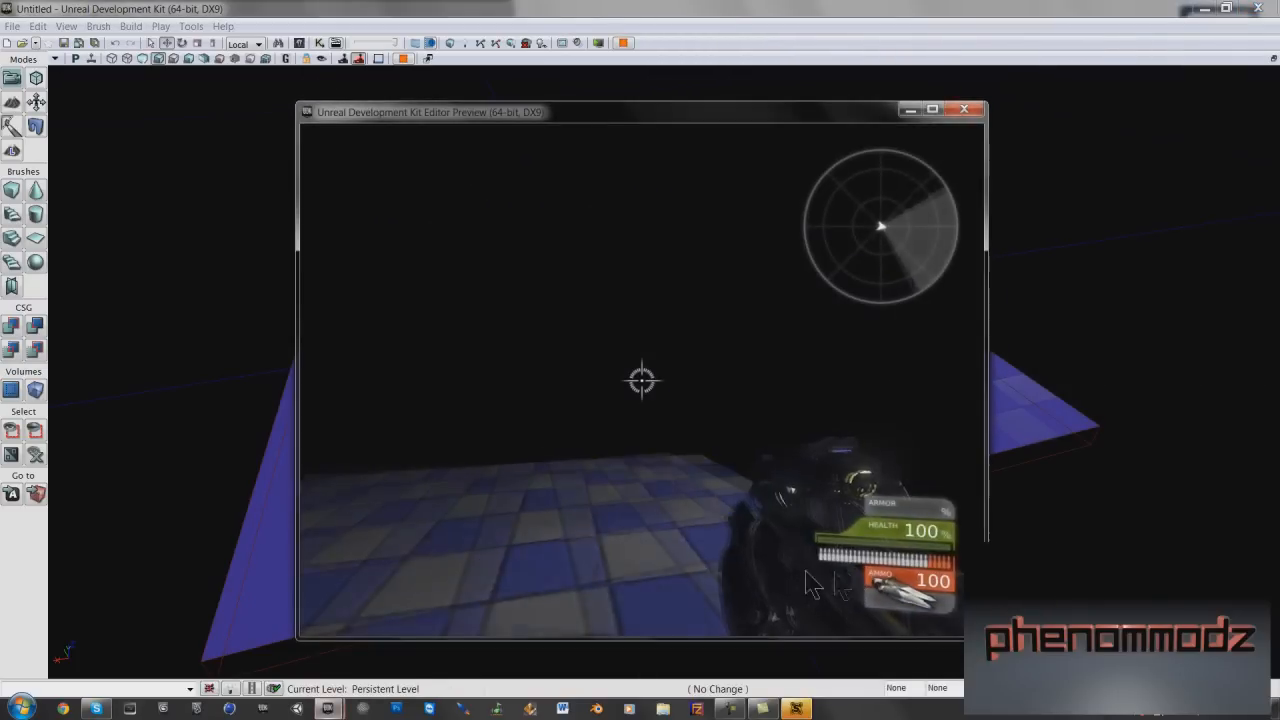
key("w")
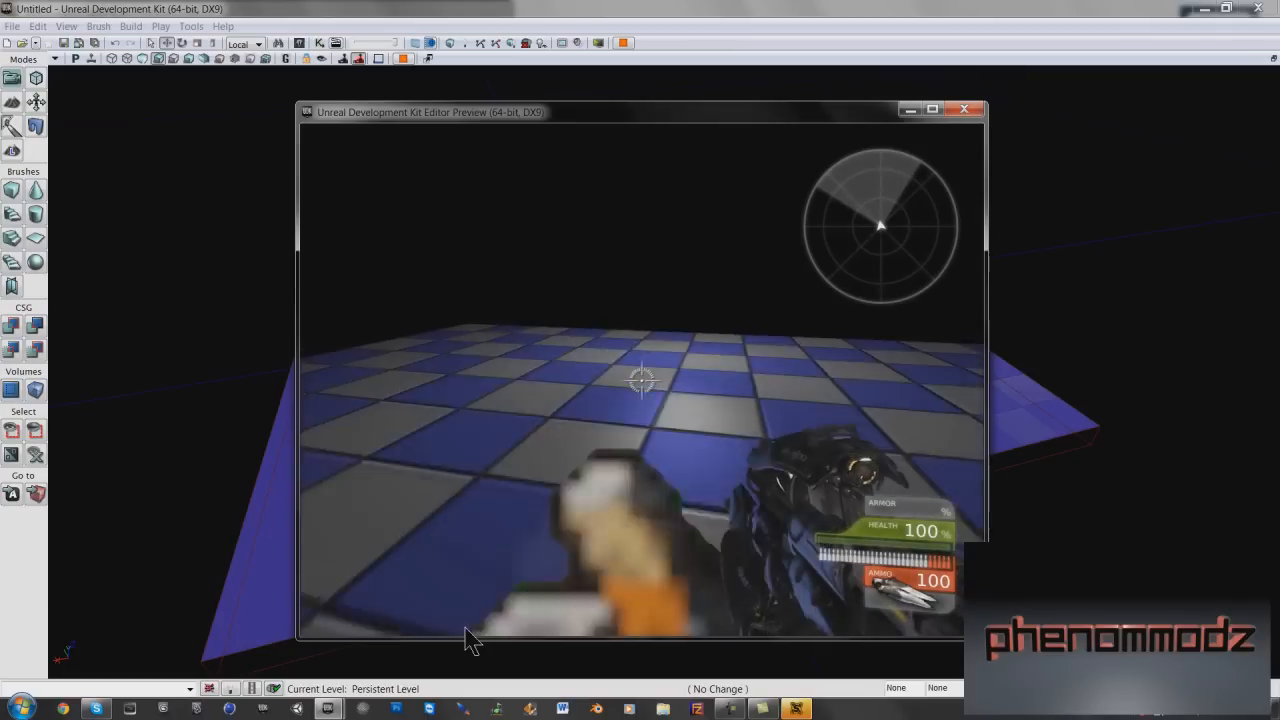
key("s")
key("w")
key("s")
key("w")
key("s")
key("w")
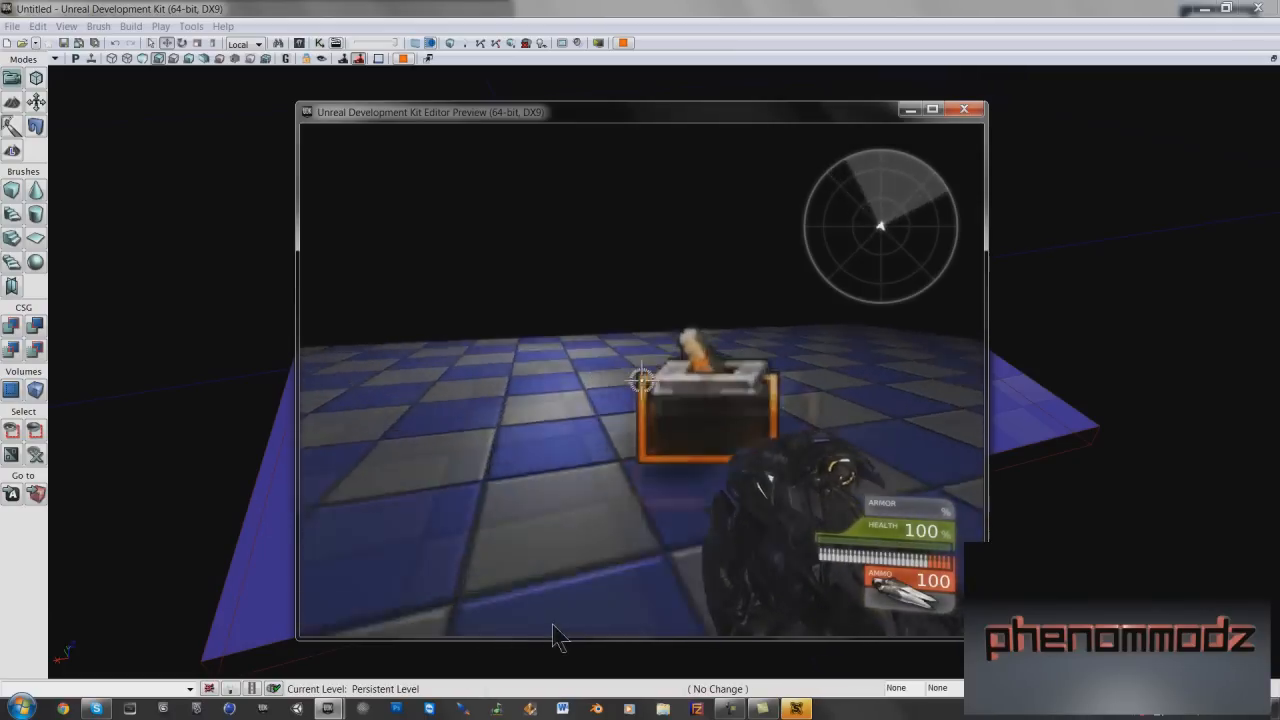
key("s")
key("s")
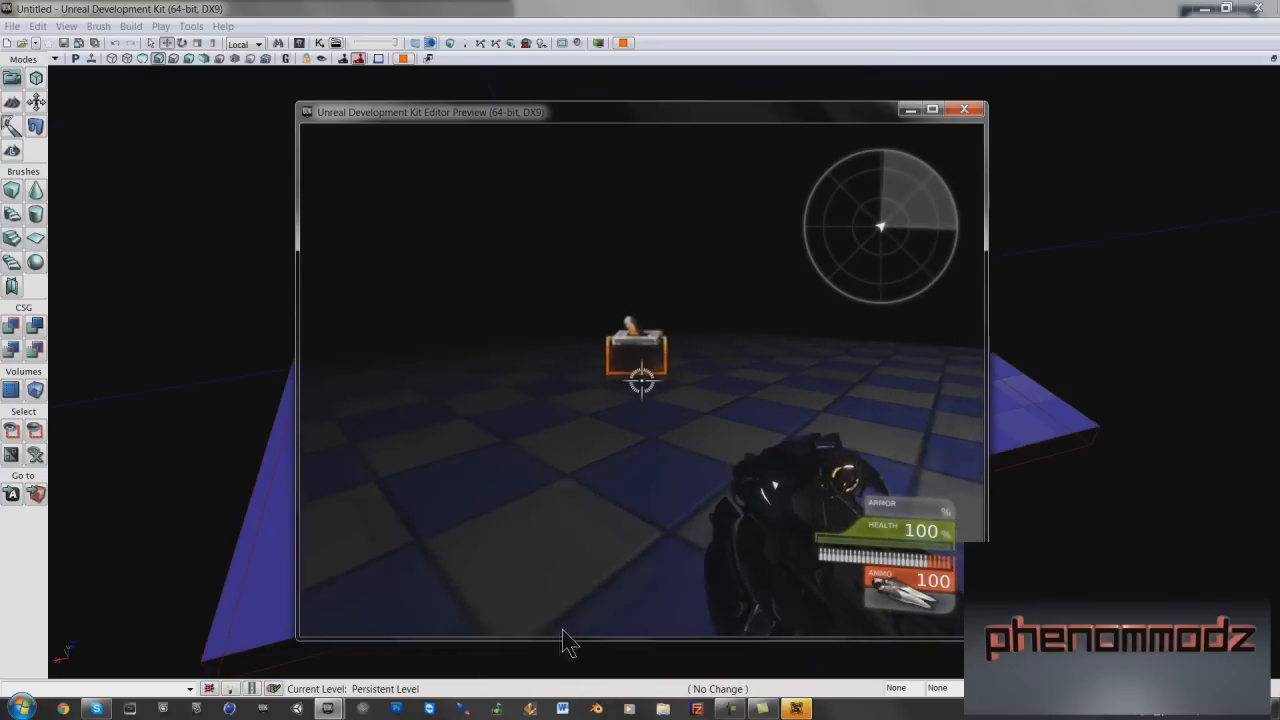
key("w")
key("s")
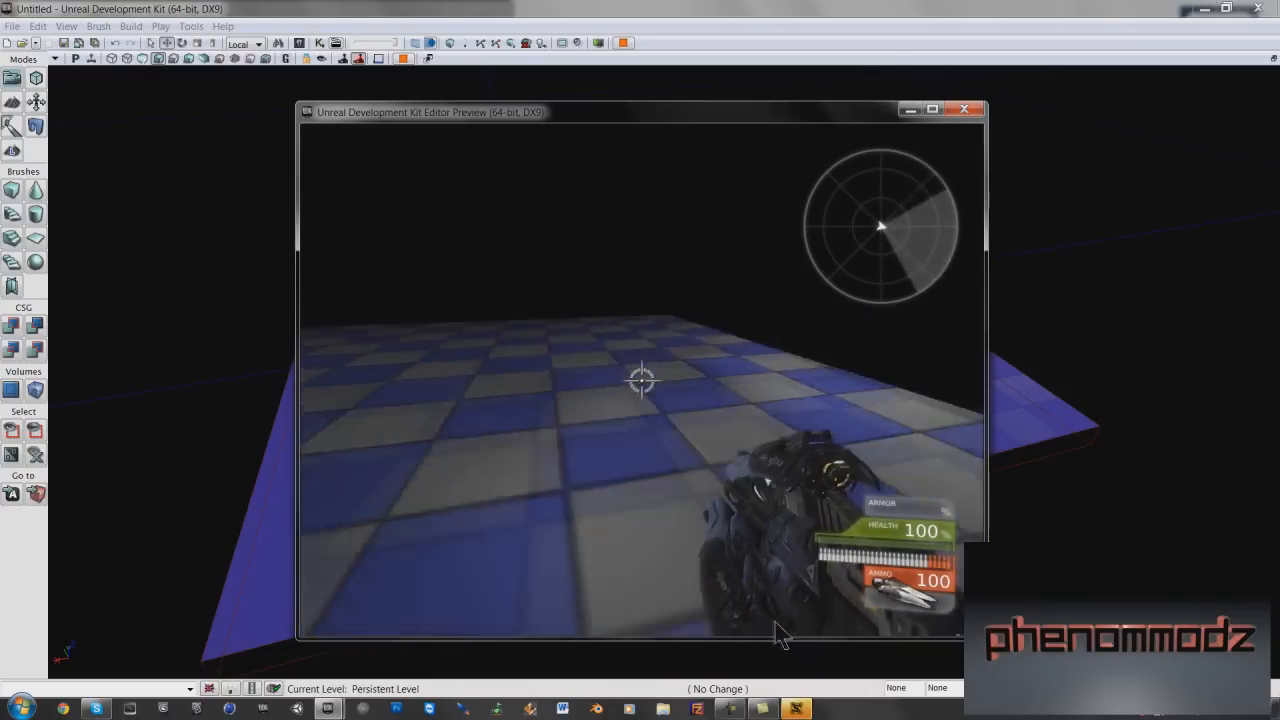
key("w")
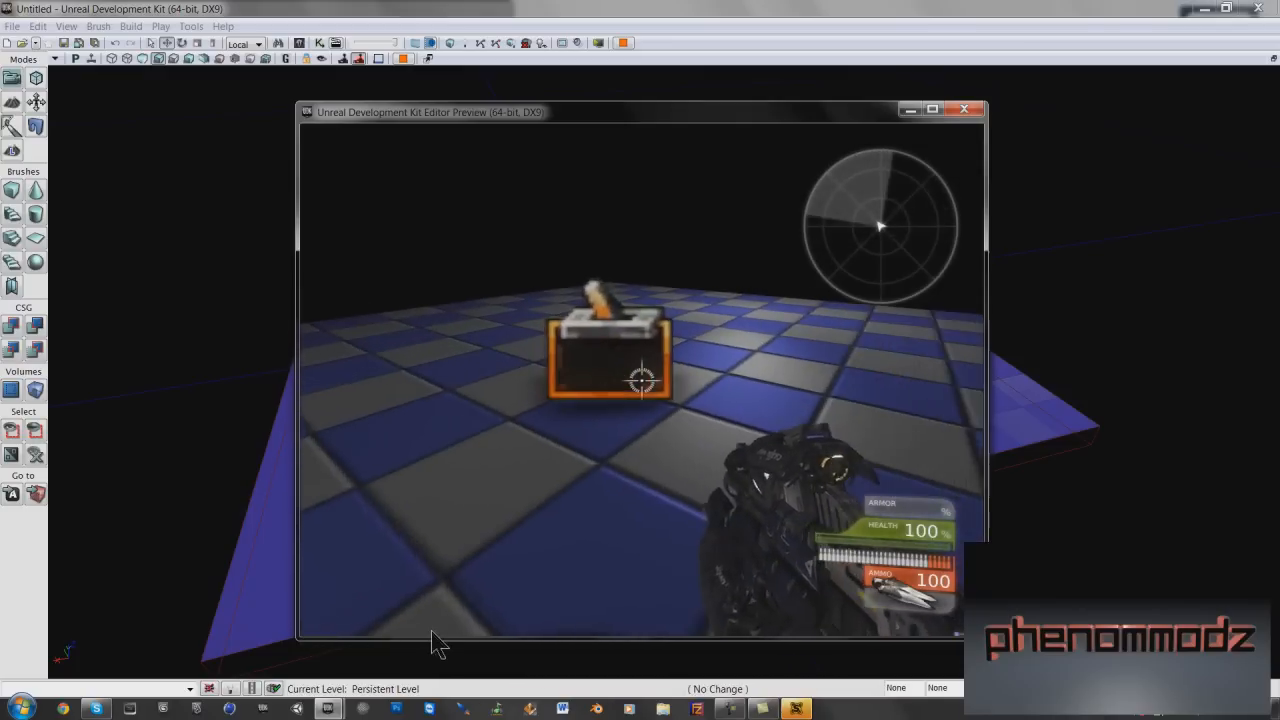
key("a")
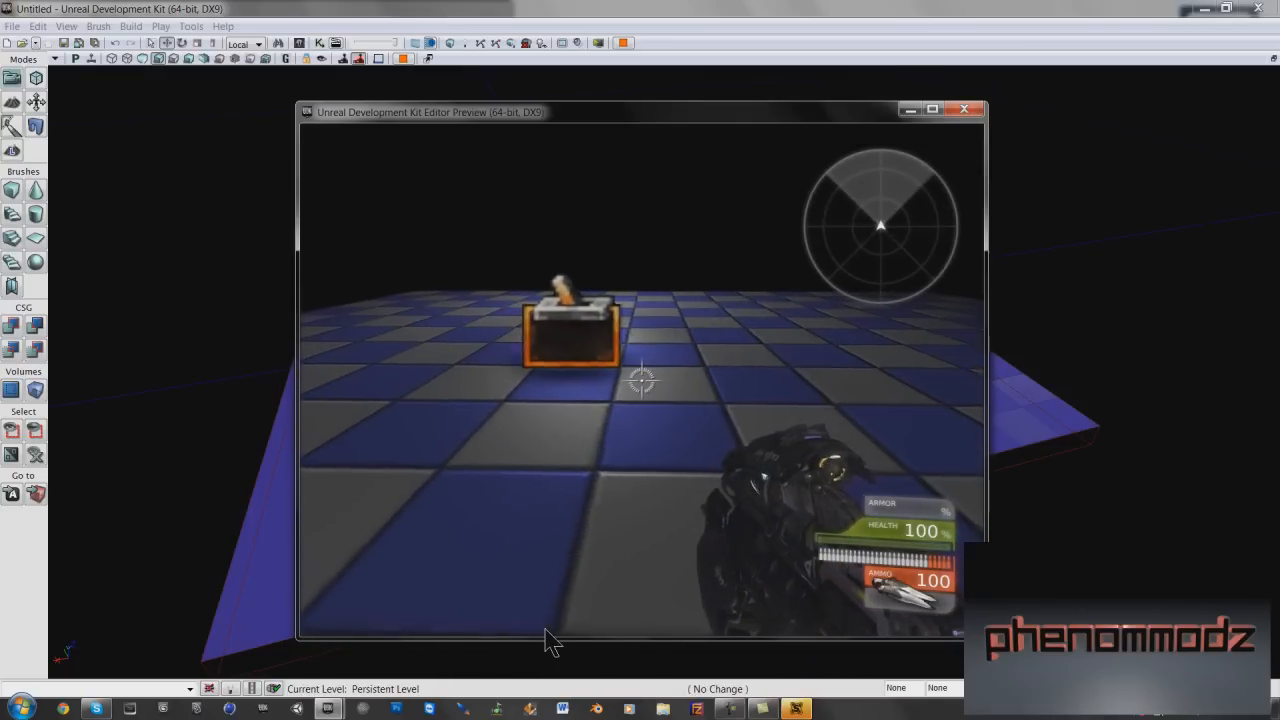
key("w")
key("w")
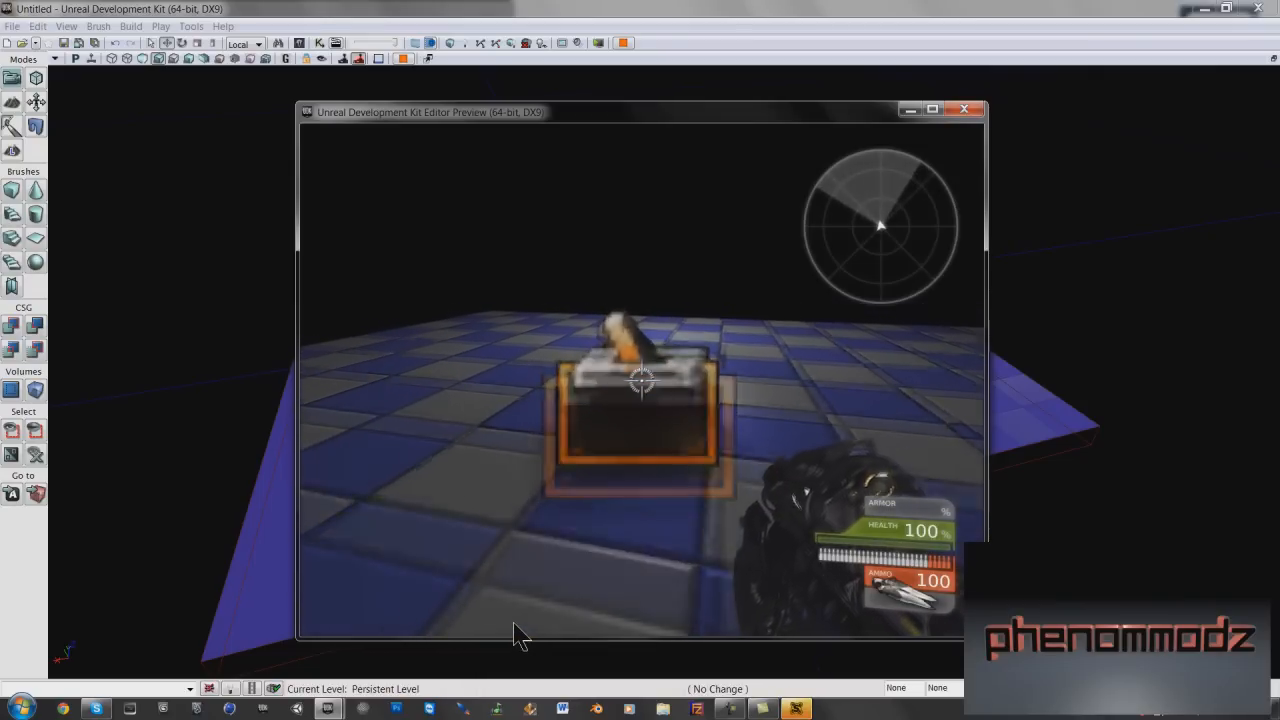
key("e")
key("s")
key("d")
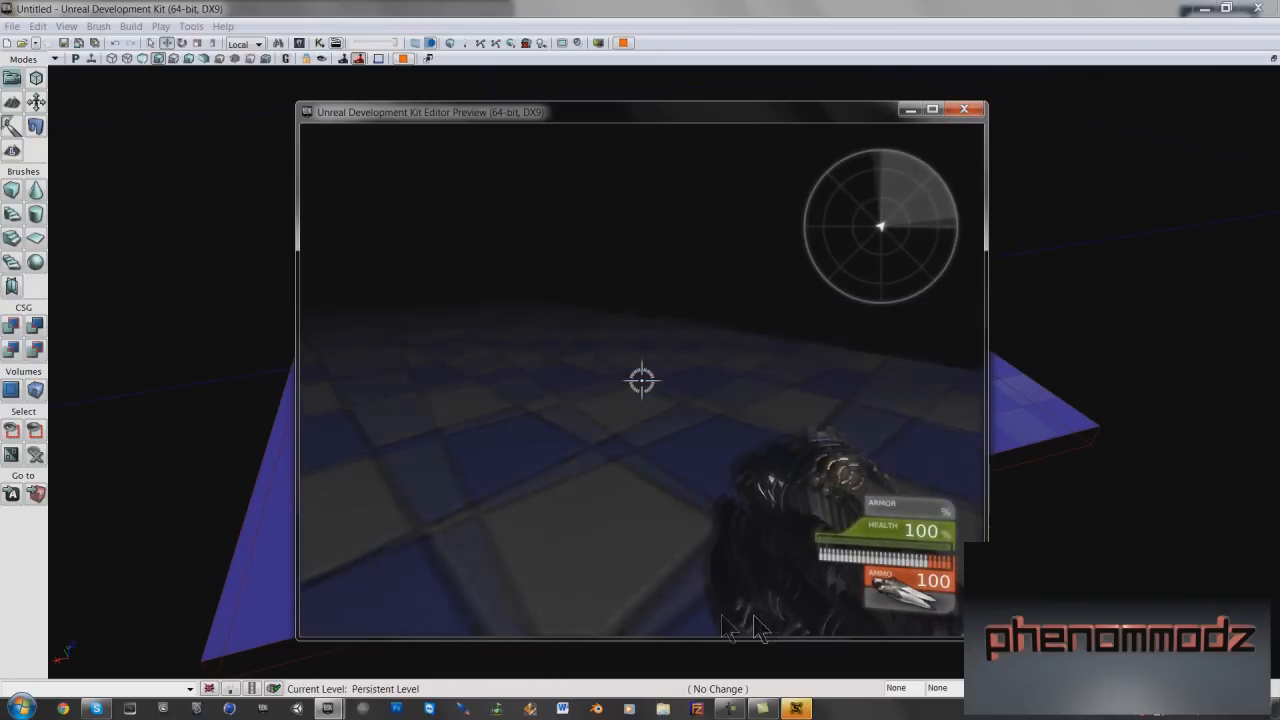
key("w")
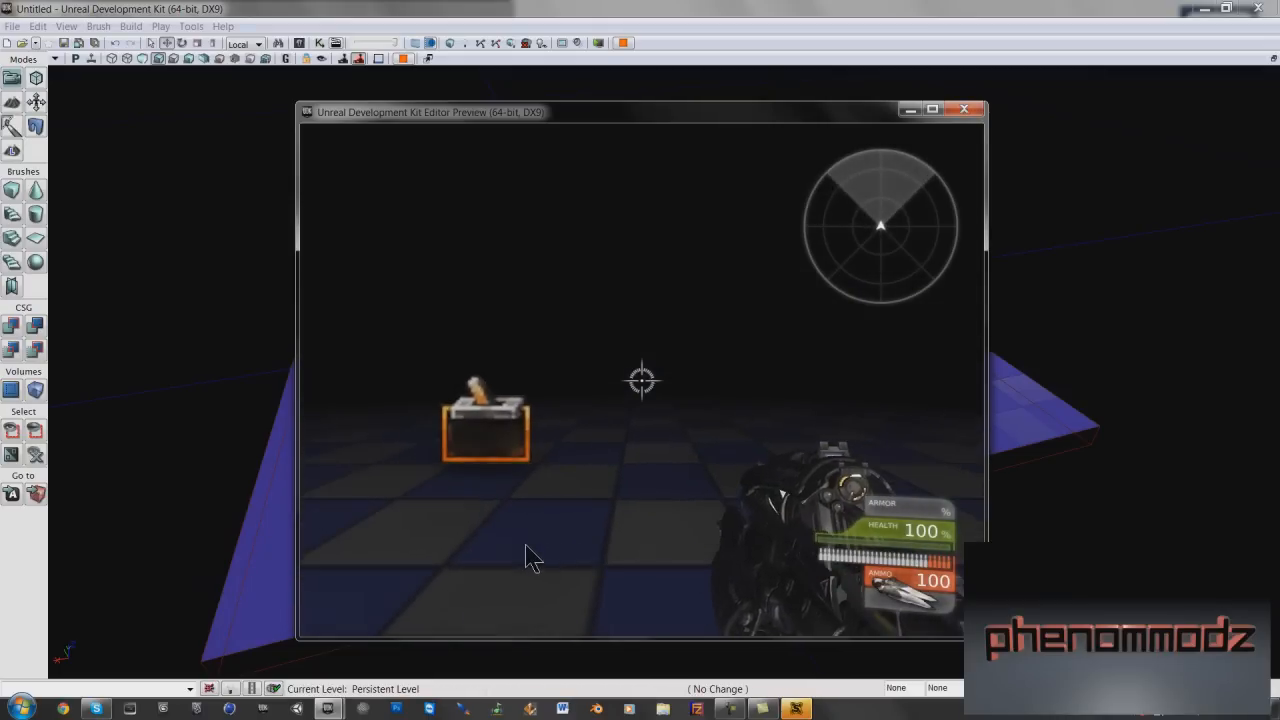
key("w")
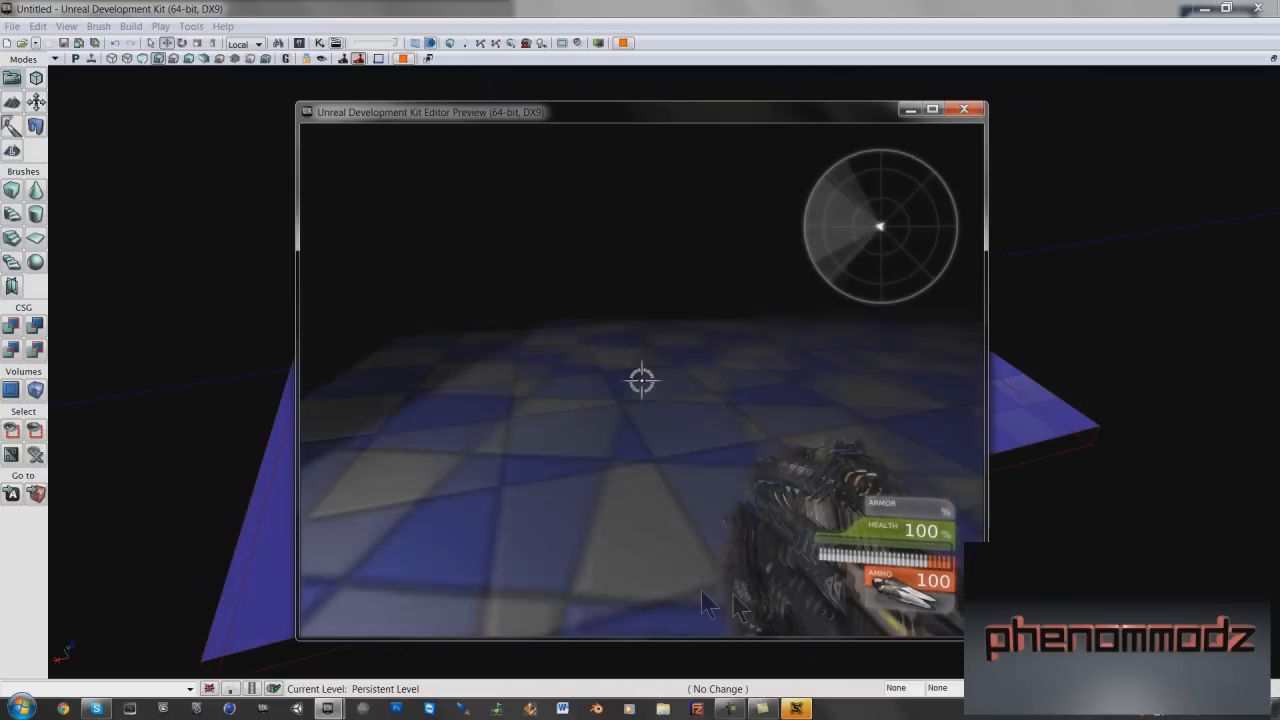
right_click(549, 570)
left_click(486, 572)
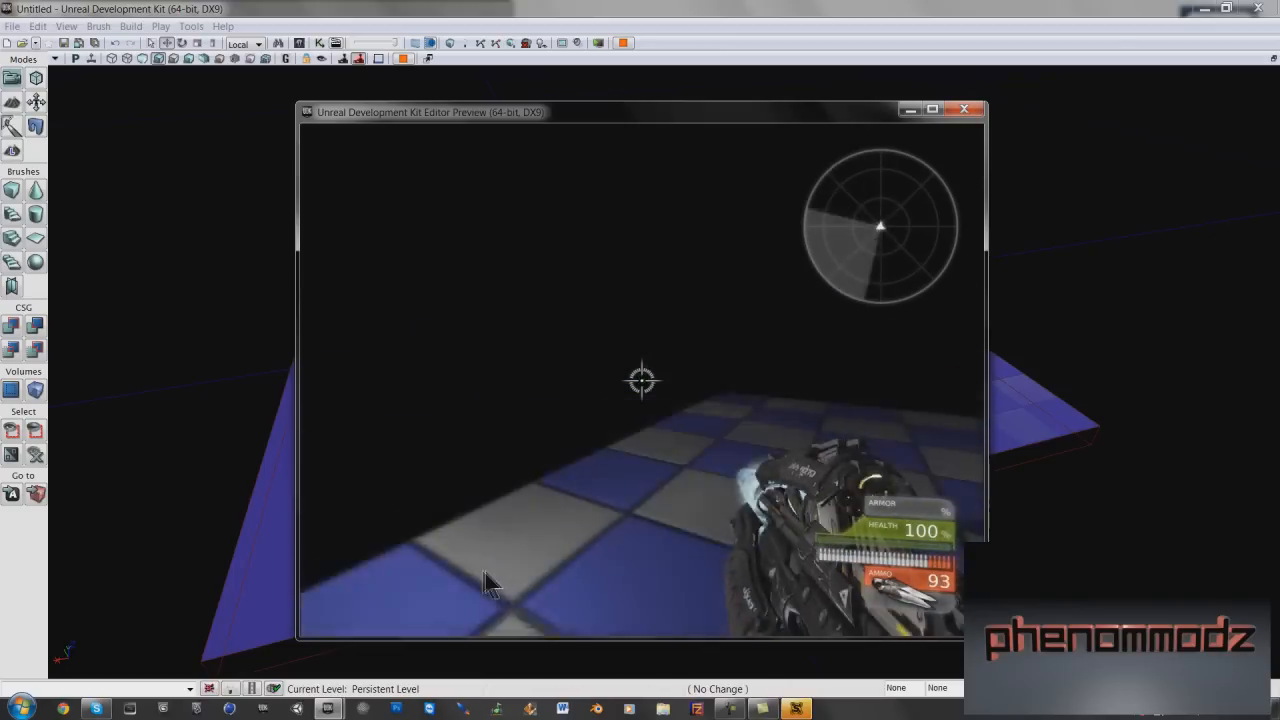
key("w")
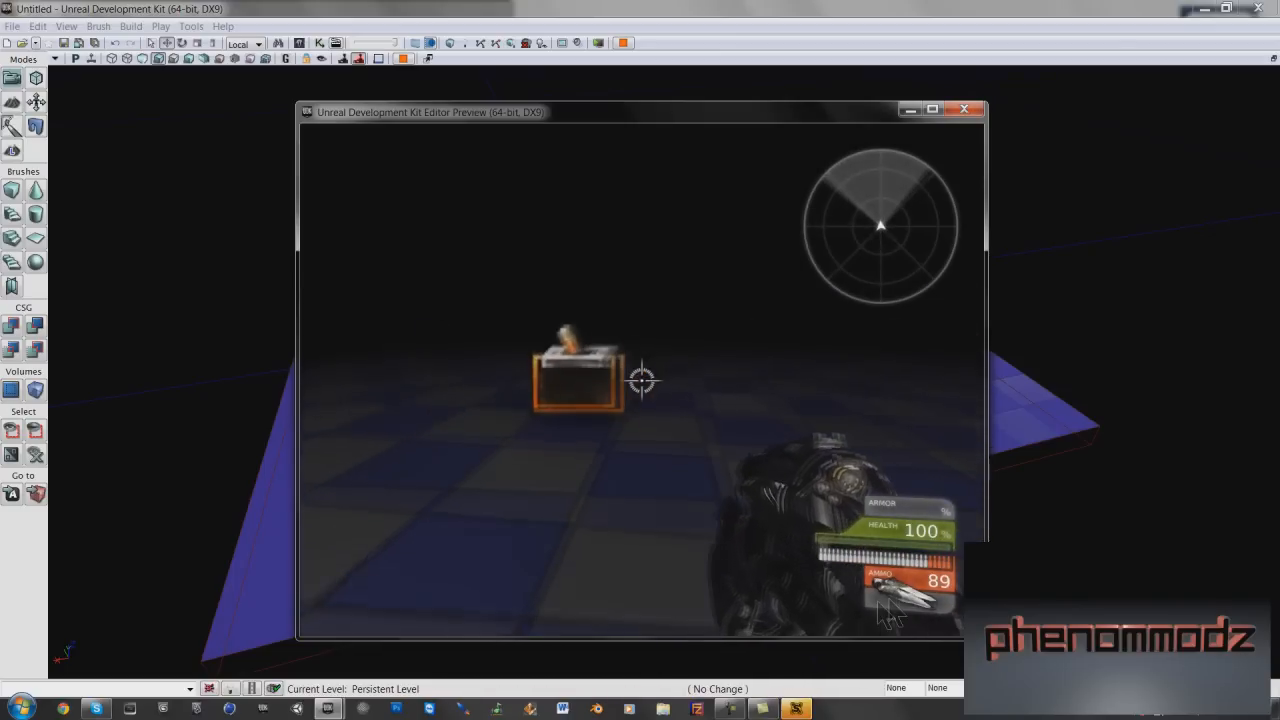
key("e")
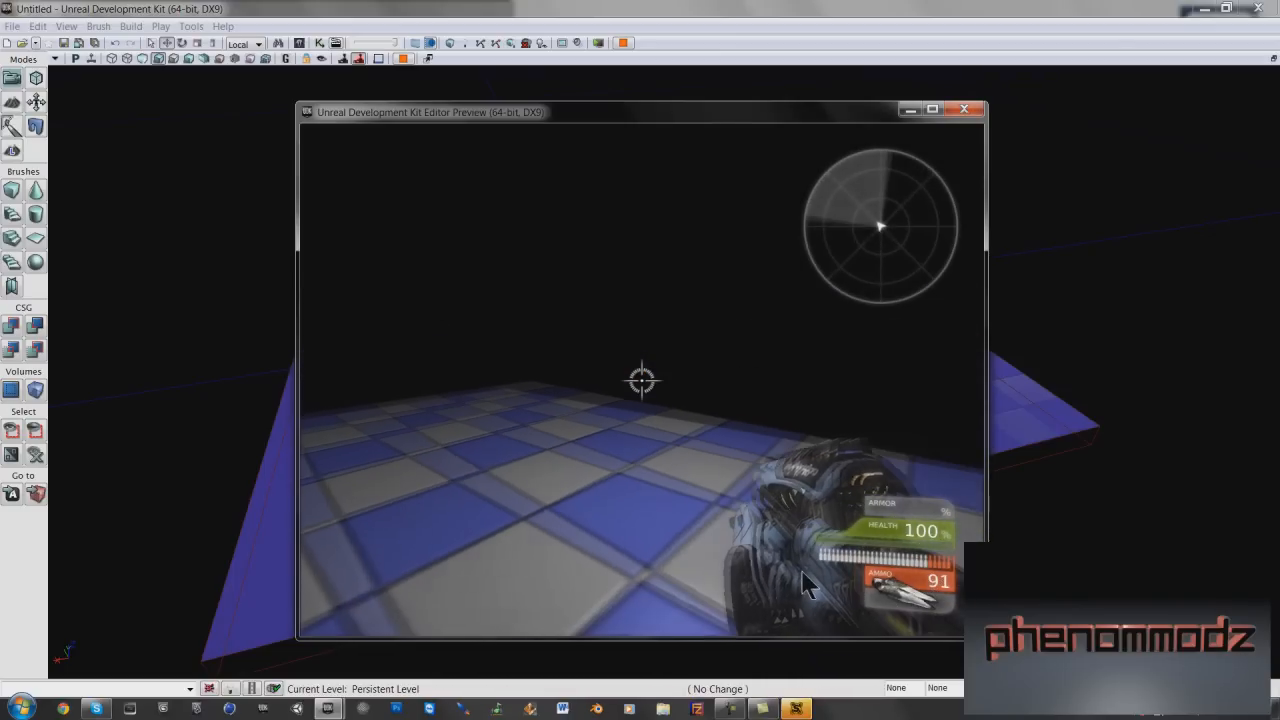
key("Escape")
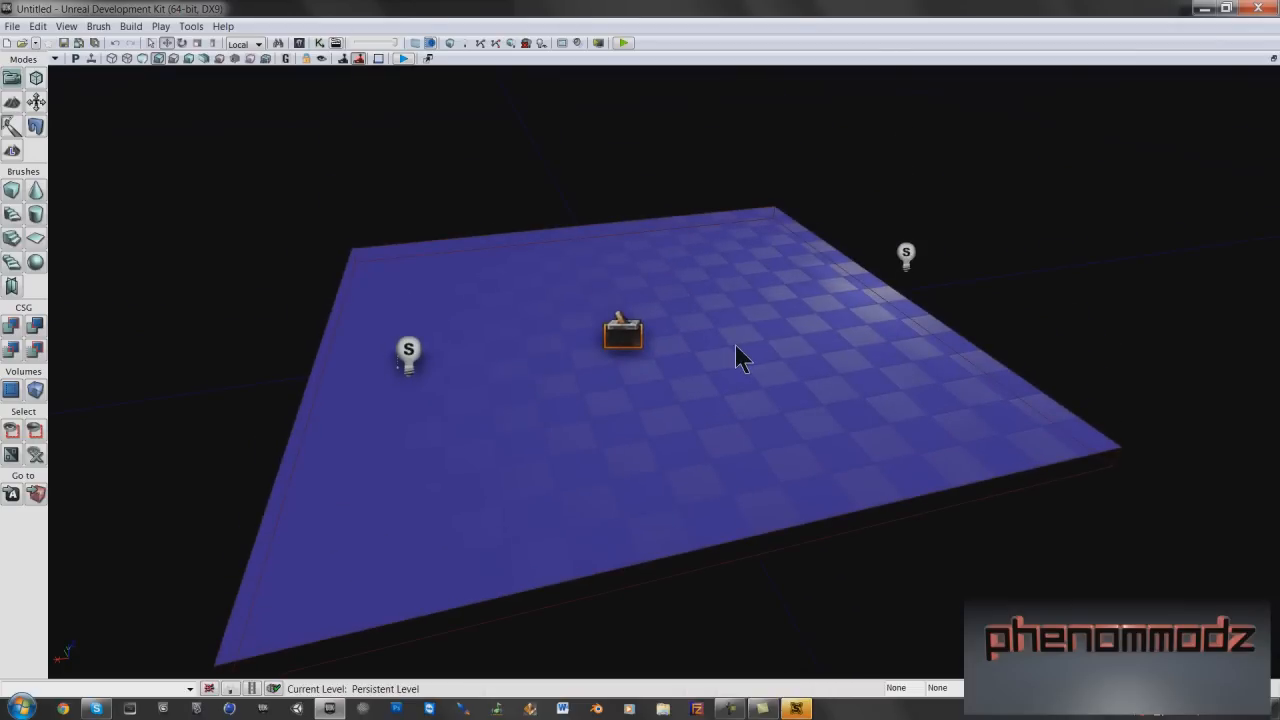
- Bring up the Swarm Agent window and close it
left_click(795, 709)
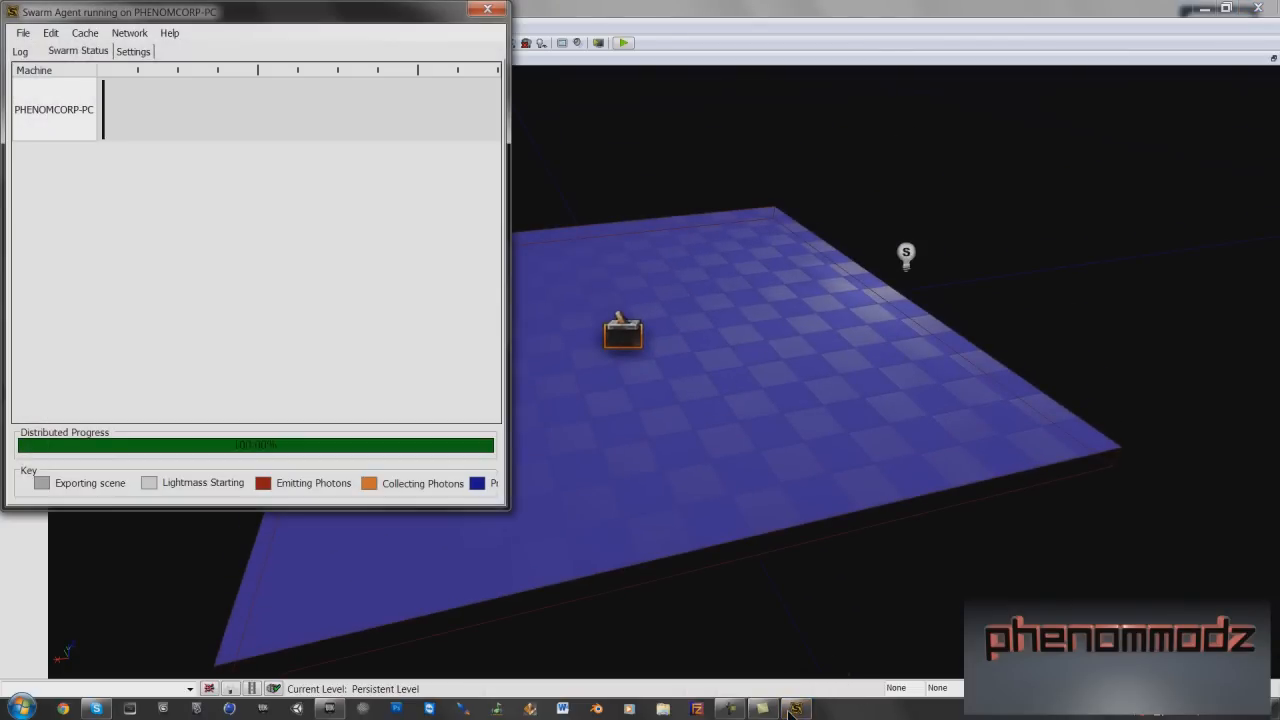
left_click(478, 10)
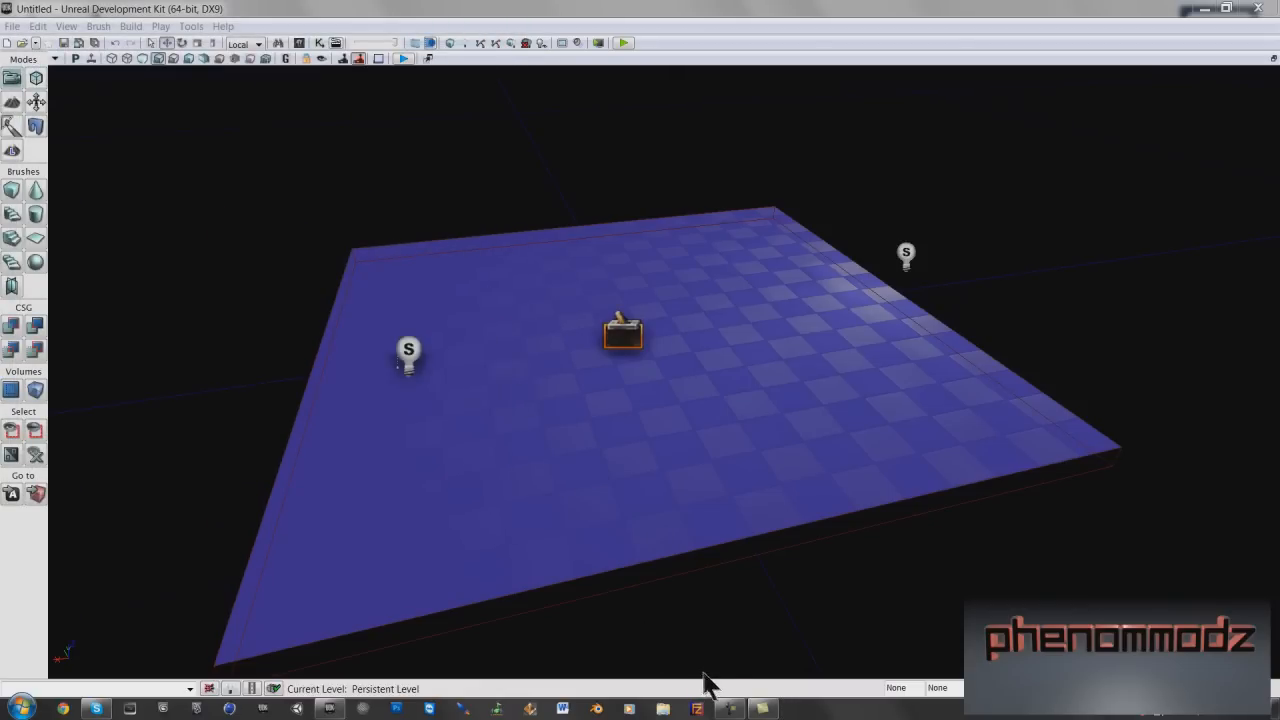
left_click(728, 707)
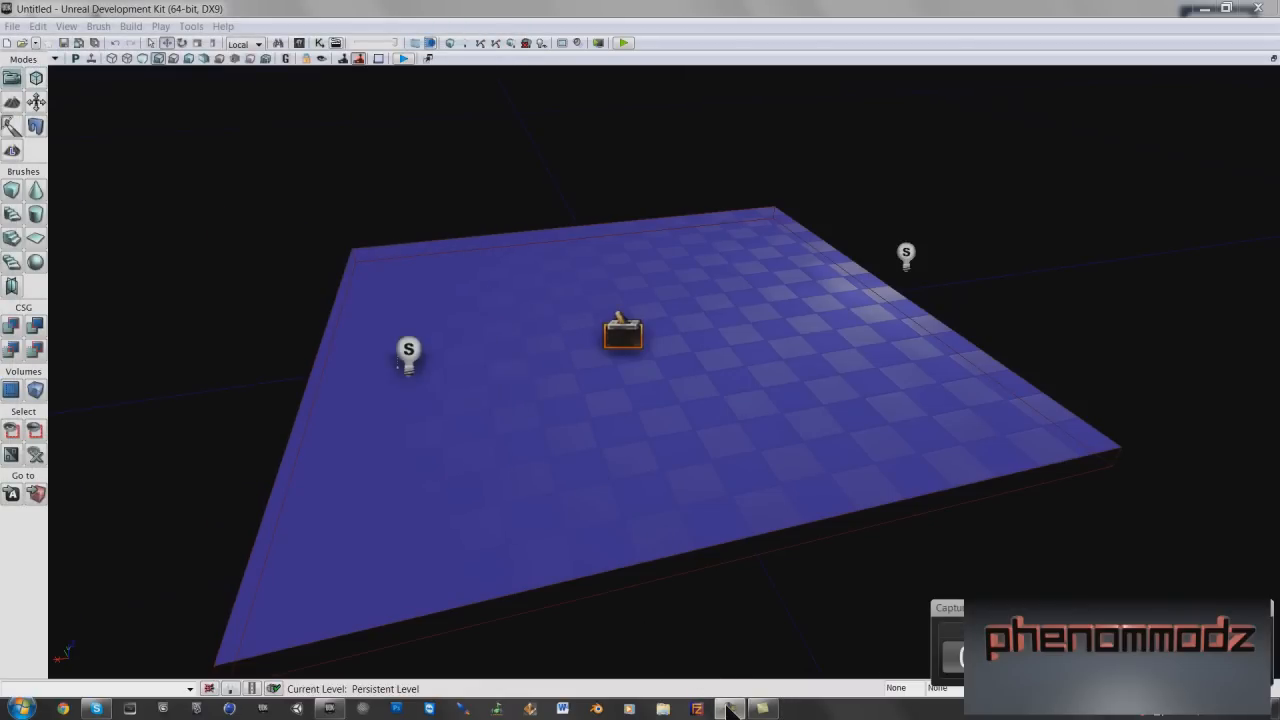